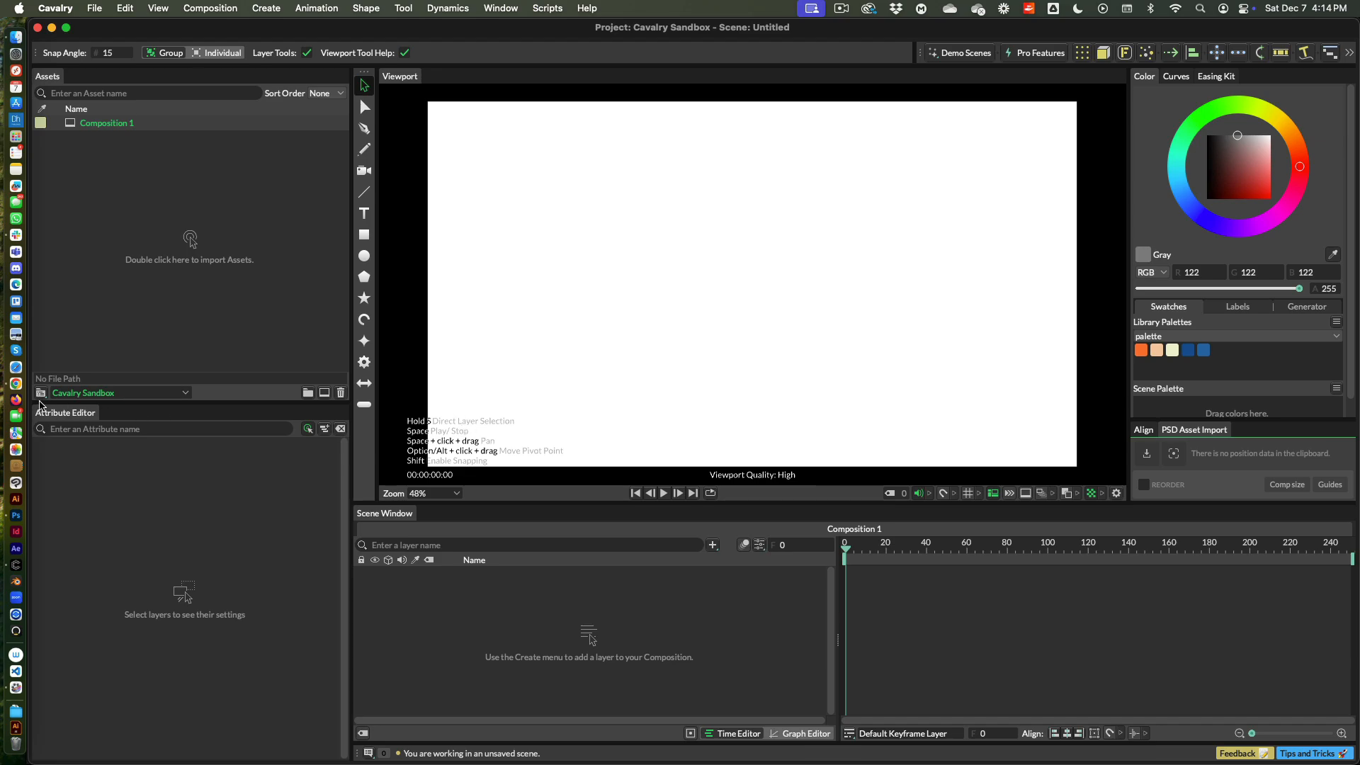
Step: Review the folder paths in the Cavalry Sandbox project settings
click(40, 393)
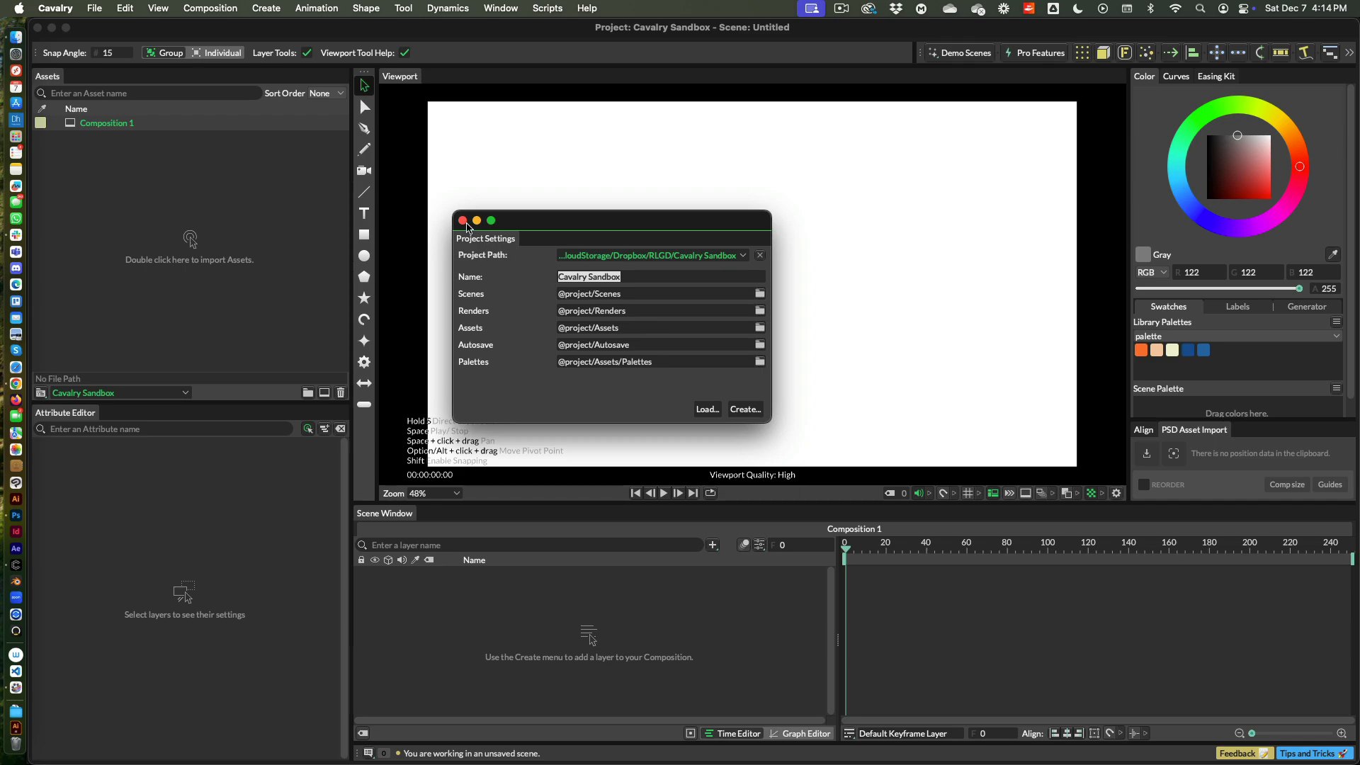
click(463, 220)
Step: Switch to Finder and open family.psd from the project's Assets folder in Photoshop, fitted to the screen
key(super+Tab)
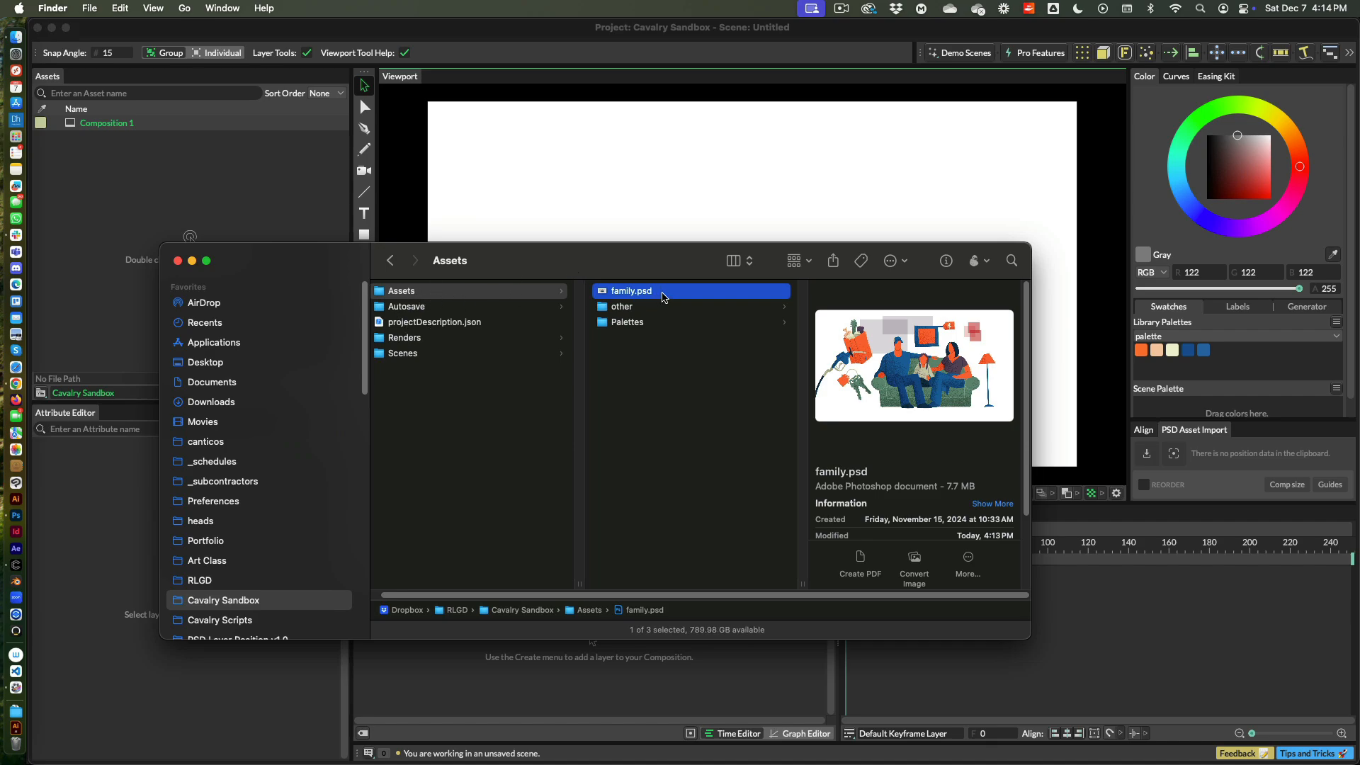
double_click(663, 293)
key(super+0)
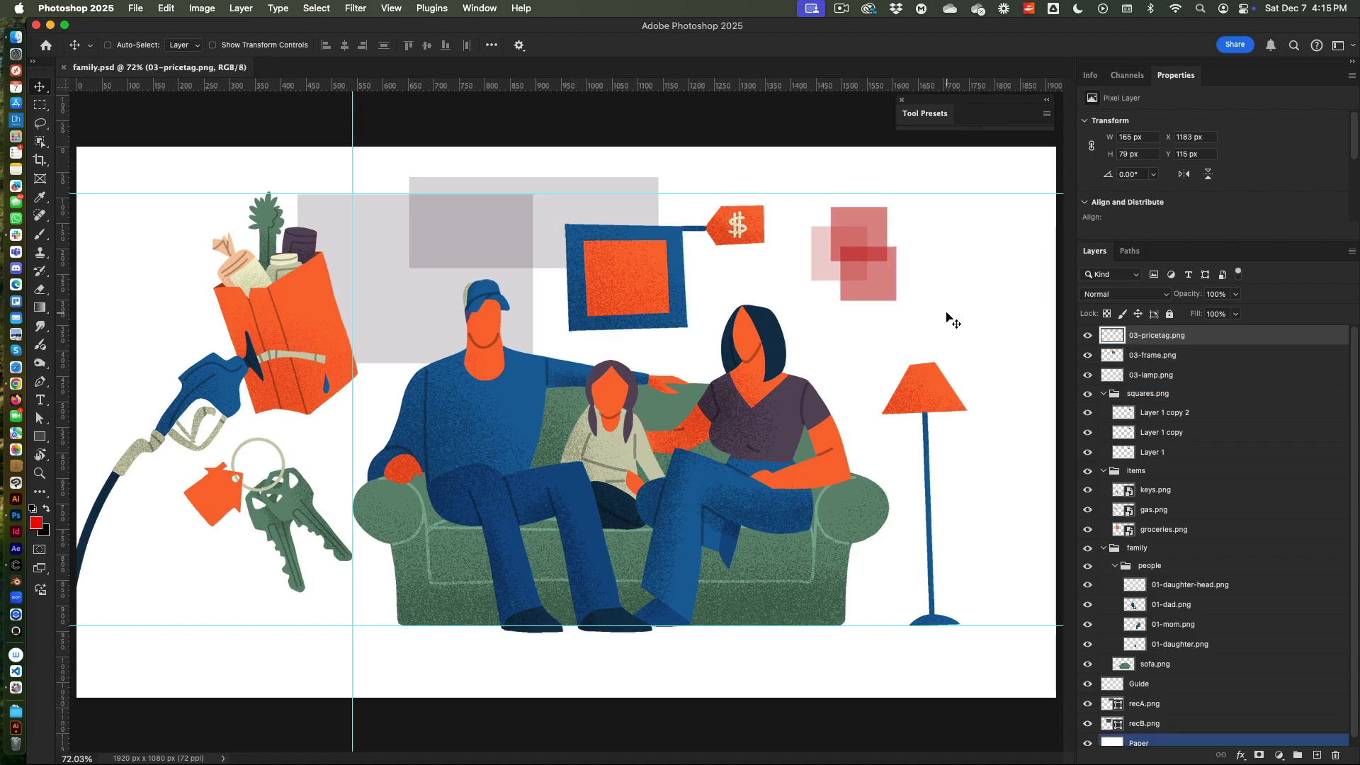
Step: Enable the Image Assets generator plugin for the family.psd document
click(135, 8)
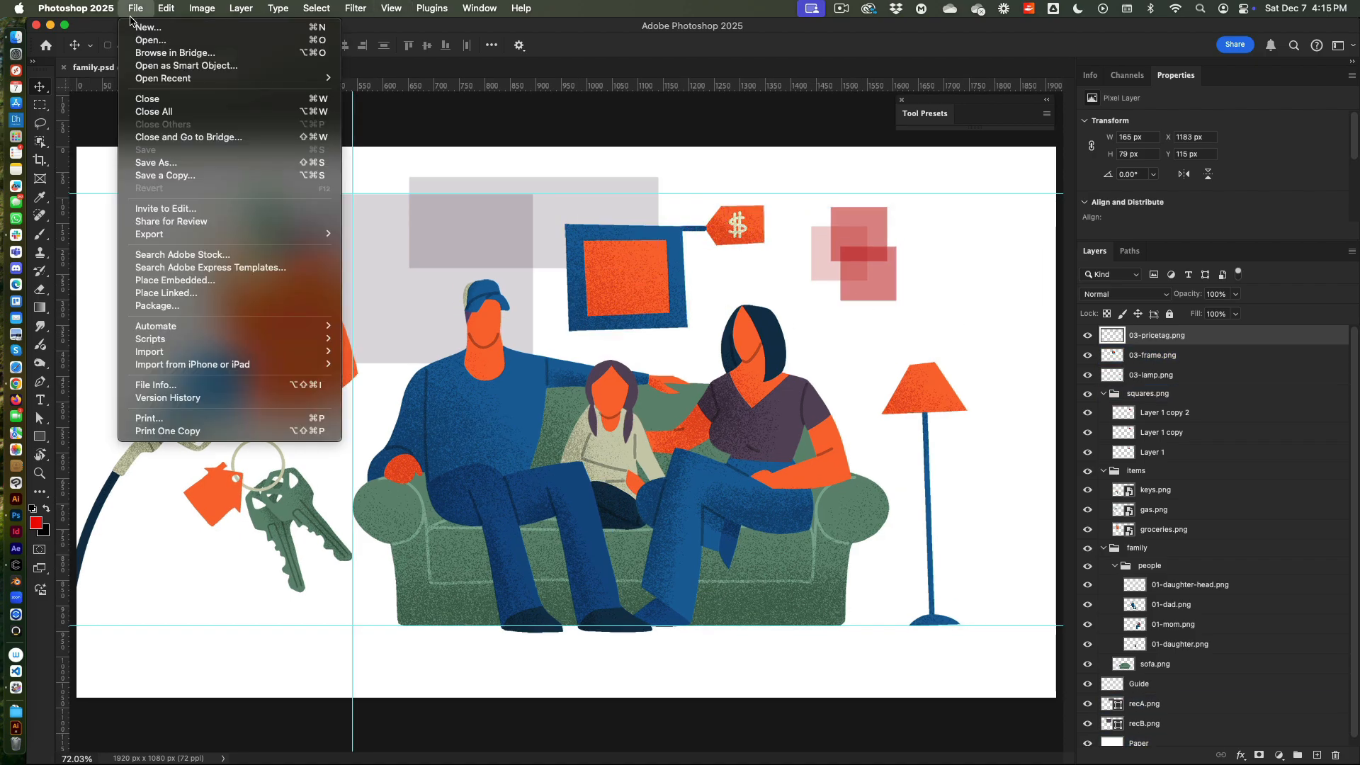
mouse_move(196, 331)
mouse_move(381, 368)
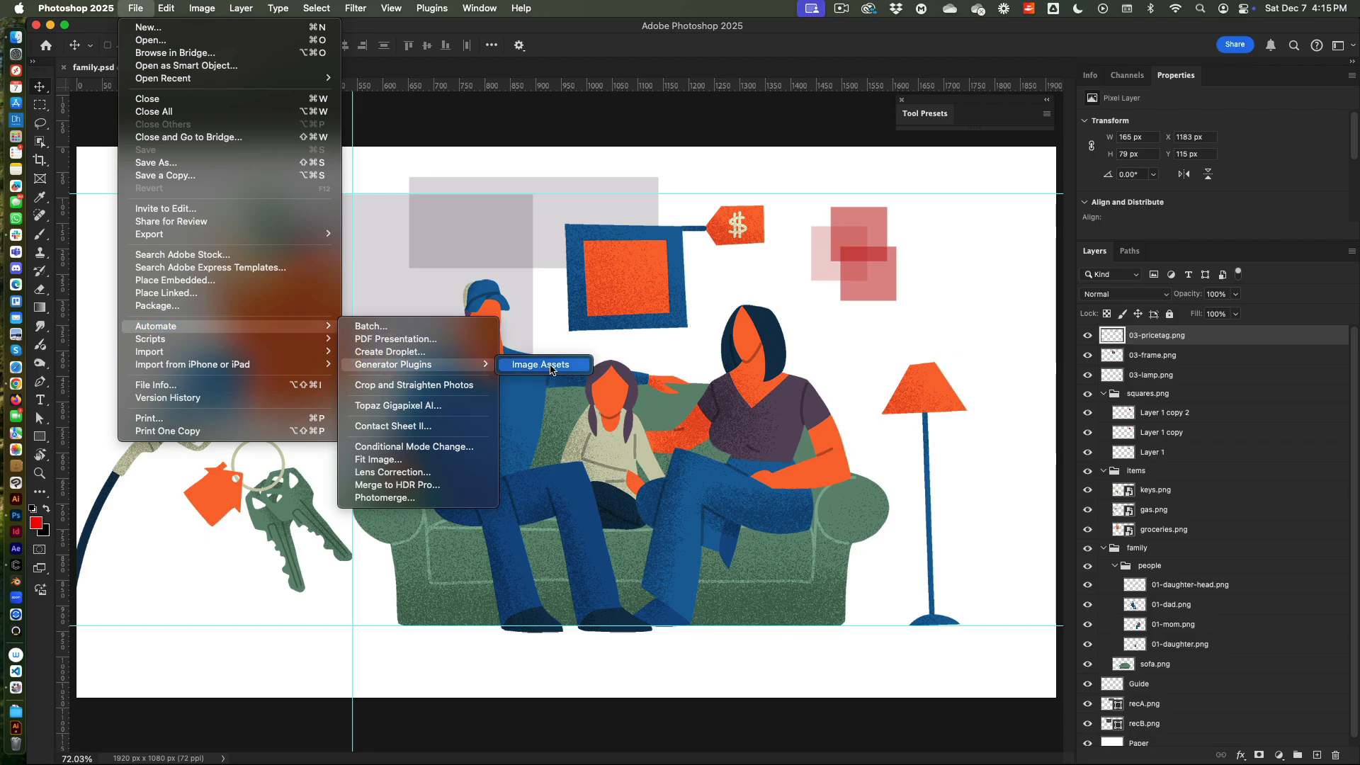
click(545, 365)
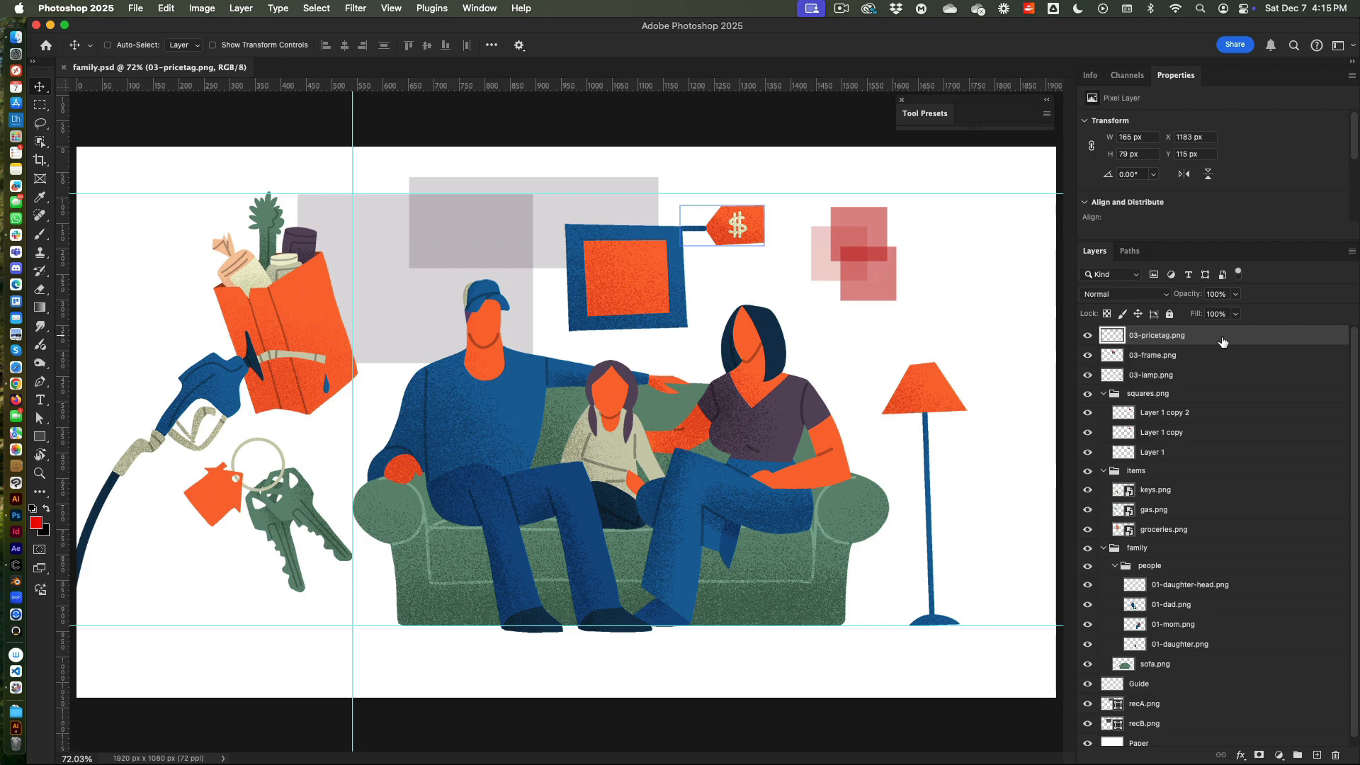
Step: Select the squares.png group and collapse it in the layer list
click(1208, 398)
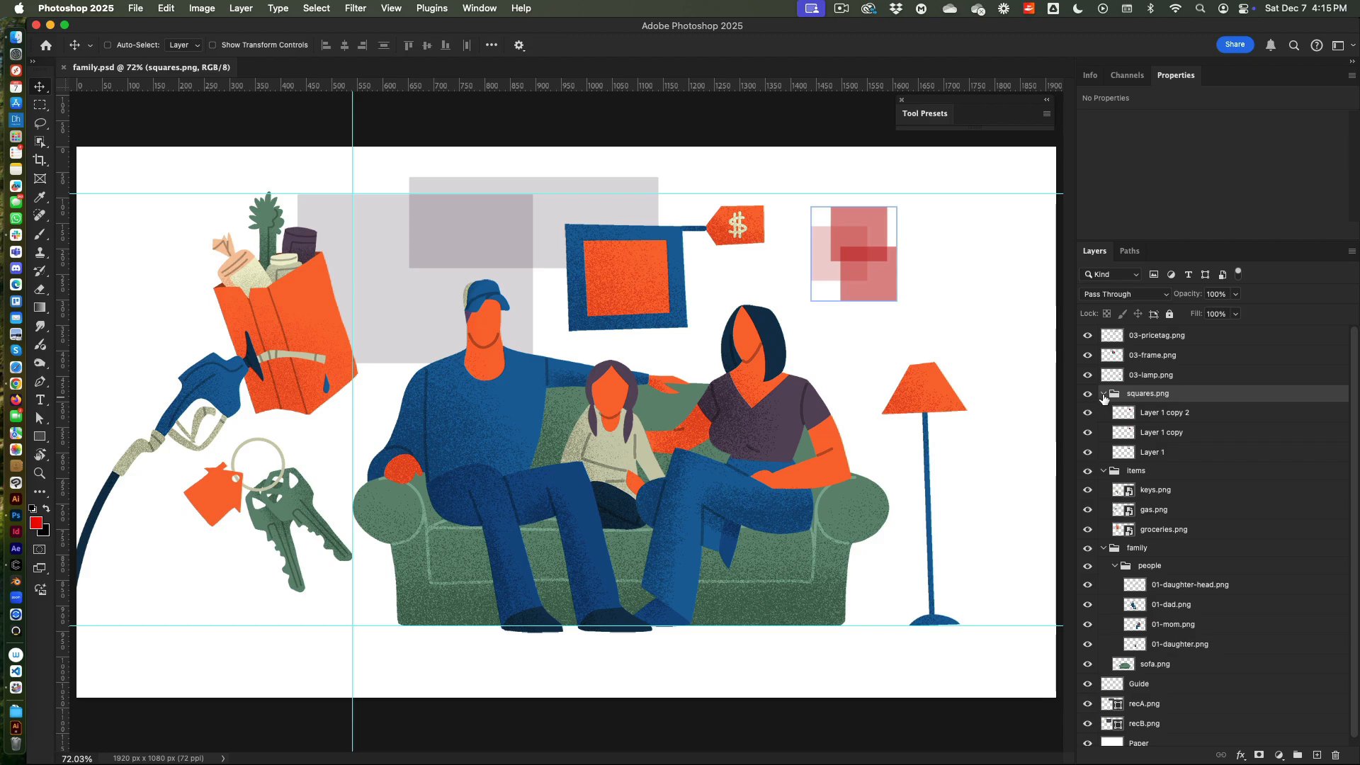
click(1103, 394)
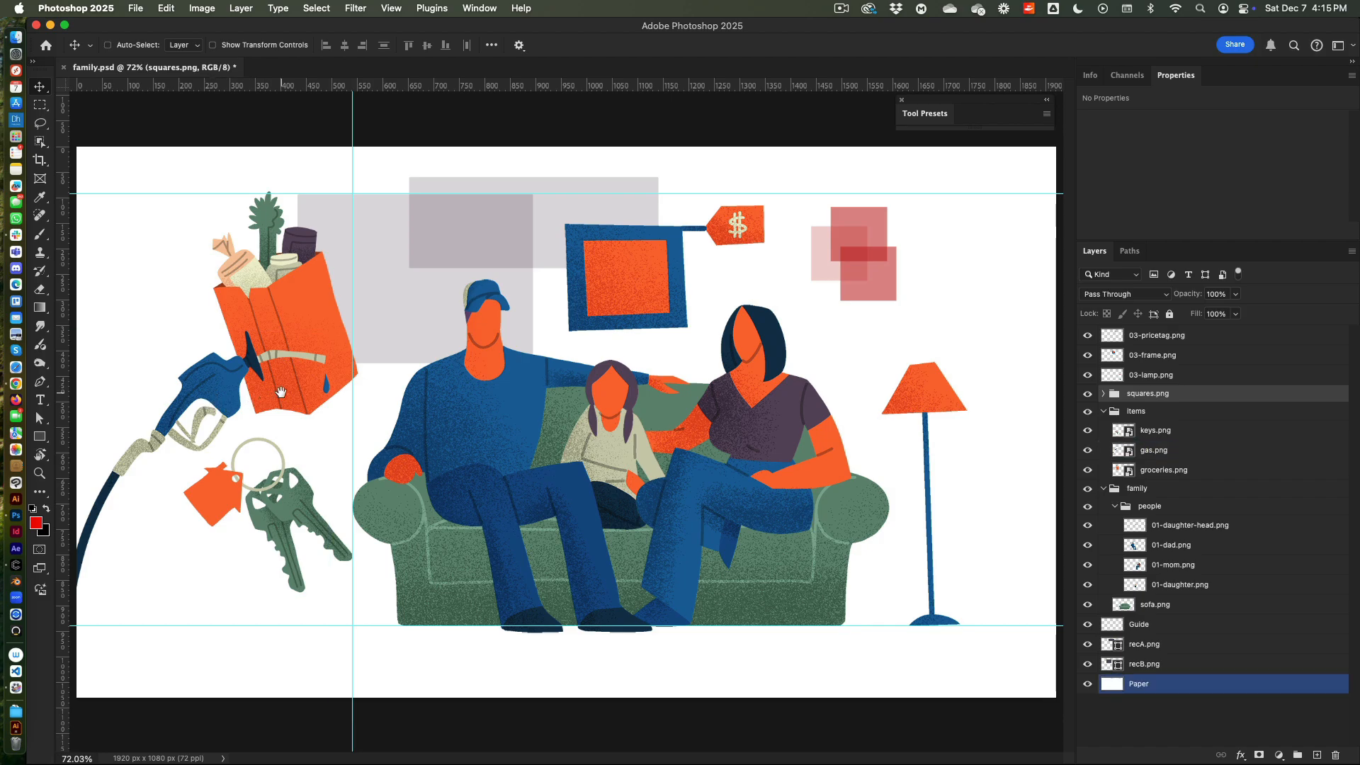
Step: Try moving the gas.png pump up and to the right on the canvas, and undo the move
super+click(288, 408)
drag(286, 407, 165, 487)
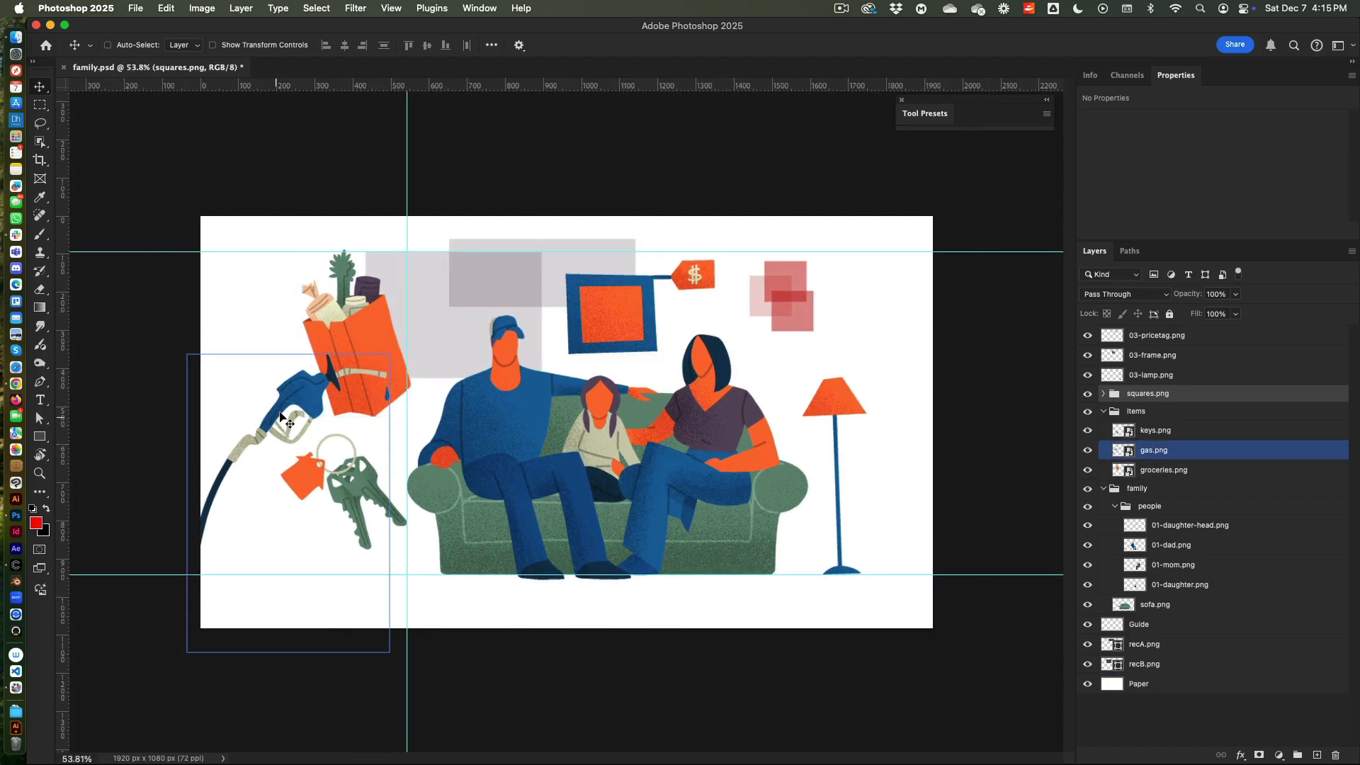
super+click(292, 407)
drag(293, 408, 330, 363)
key(super+z)
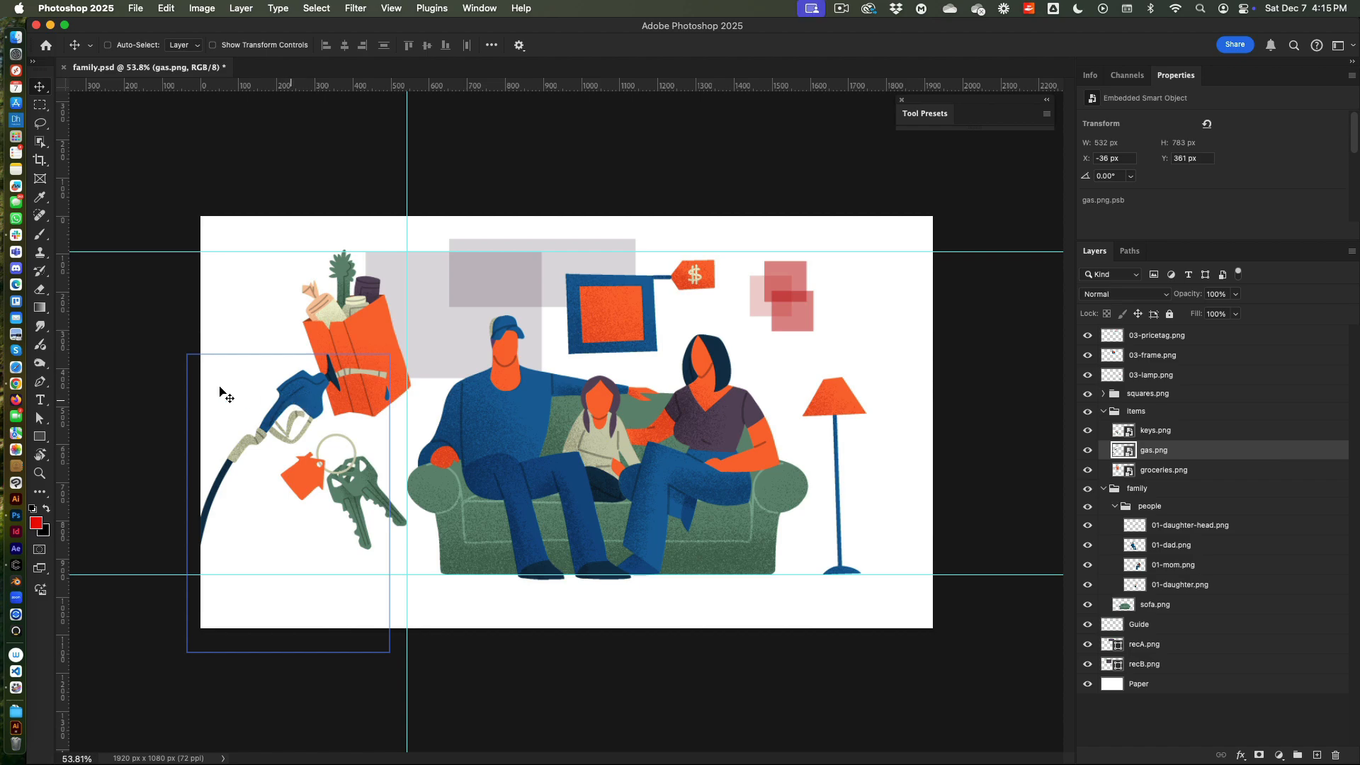
Step: Inspect the extents of the keys, the grey background rectangles and the Paper layer on the canvas
super+click(329, 496)
super+click(447, 370)
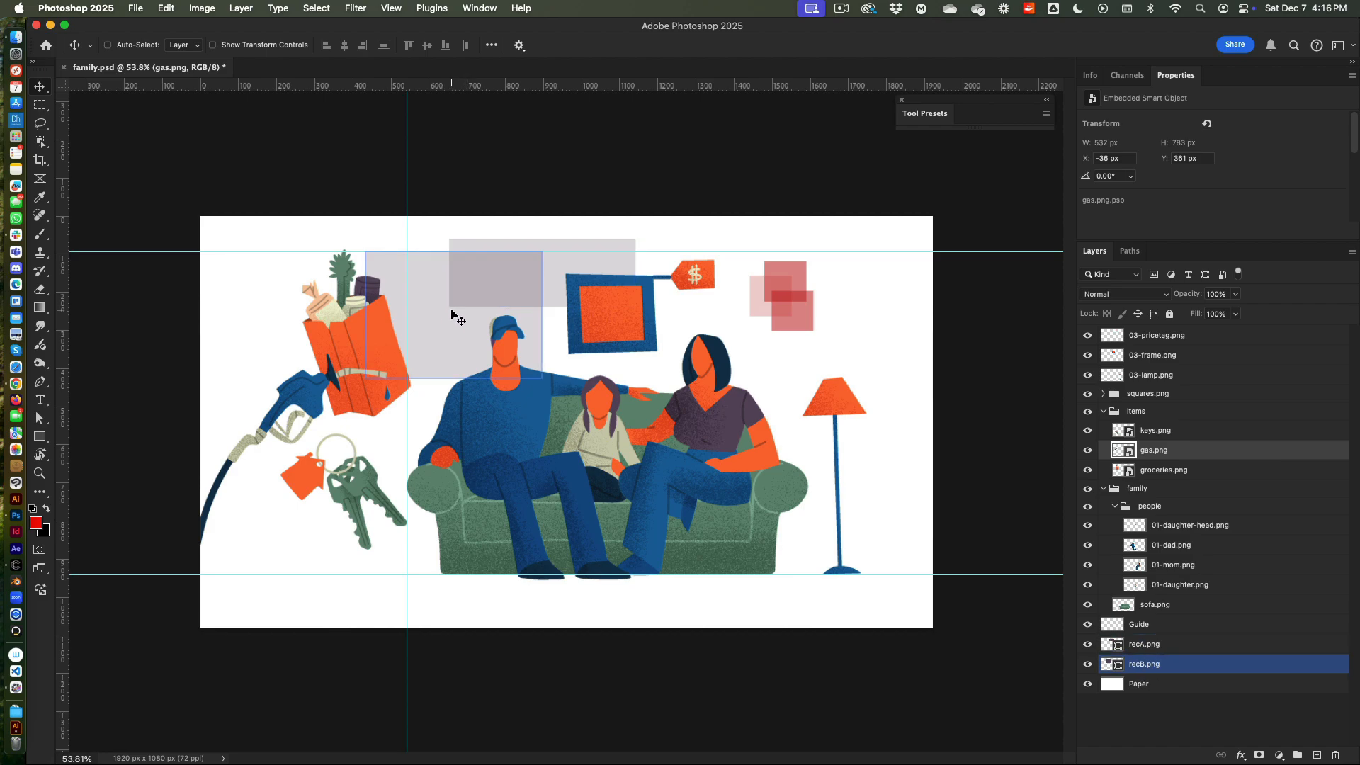
super+click(461, 210)
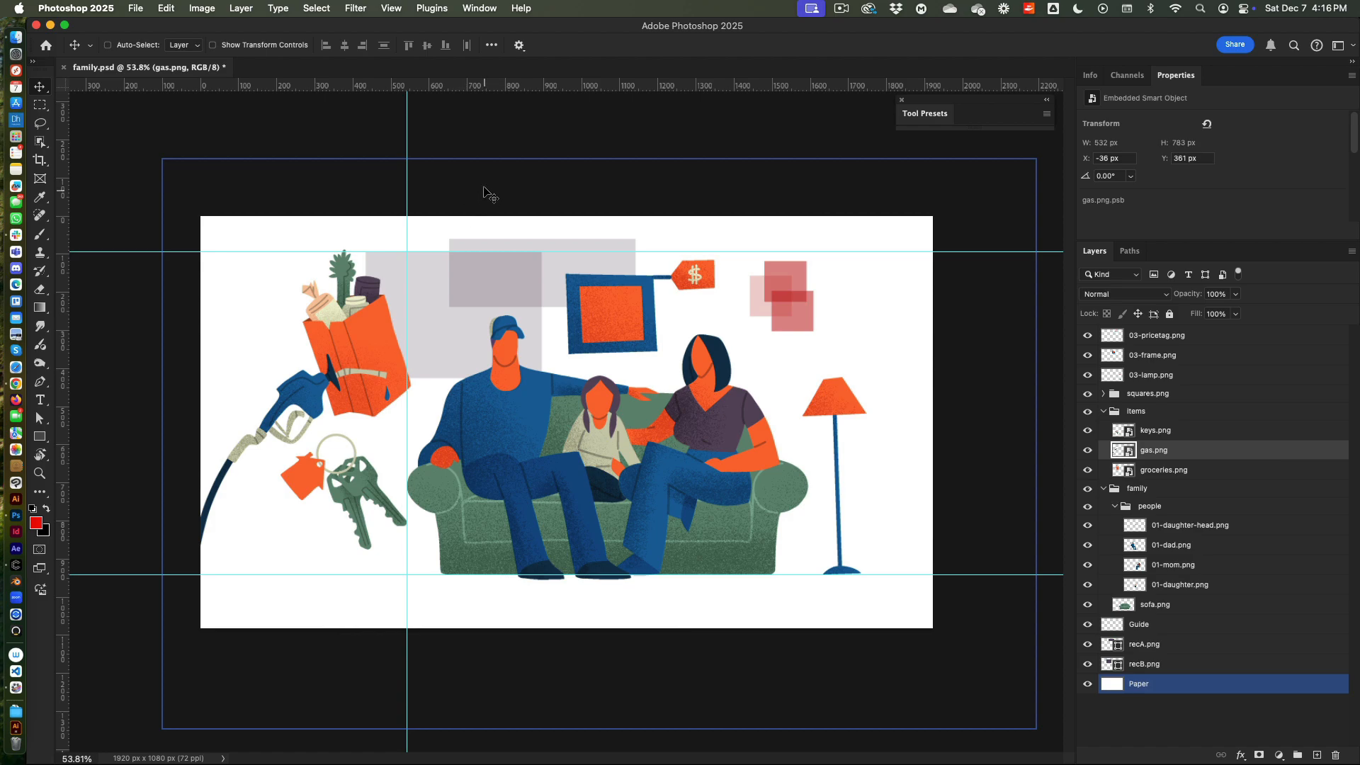
Step: Export the layers as full-opacity PNGs with the Export Assets to Cavalry script, and load their position data into Cavalry's PSD Asset Import
click(135, 8)
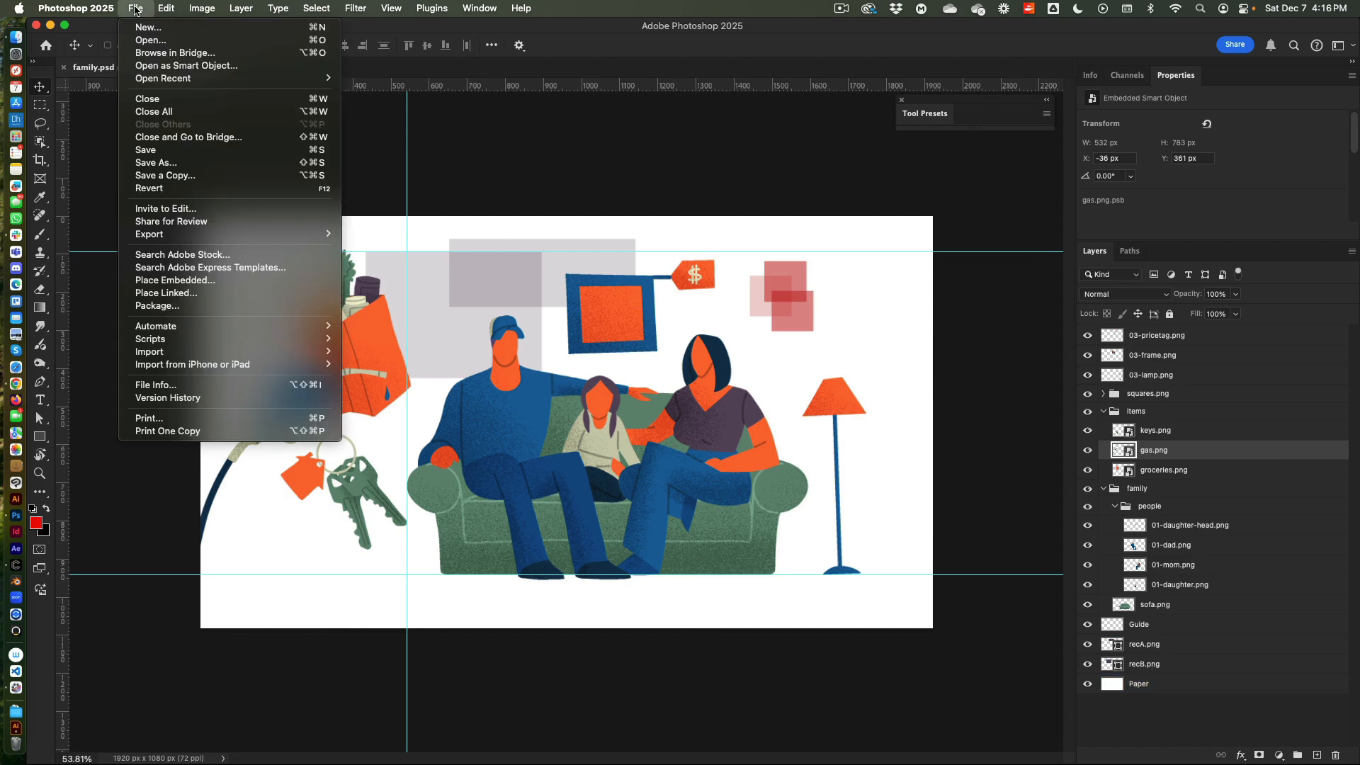
mouse_move(212, 347)
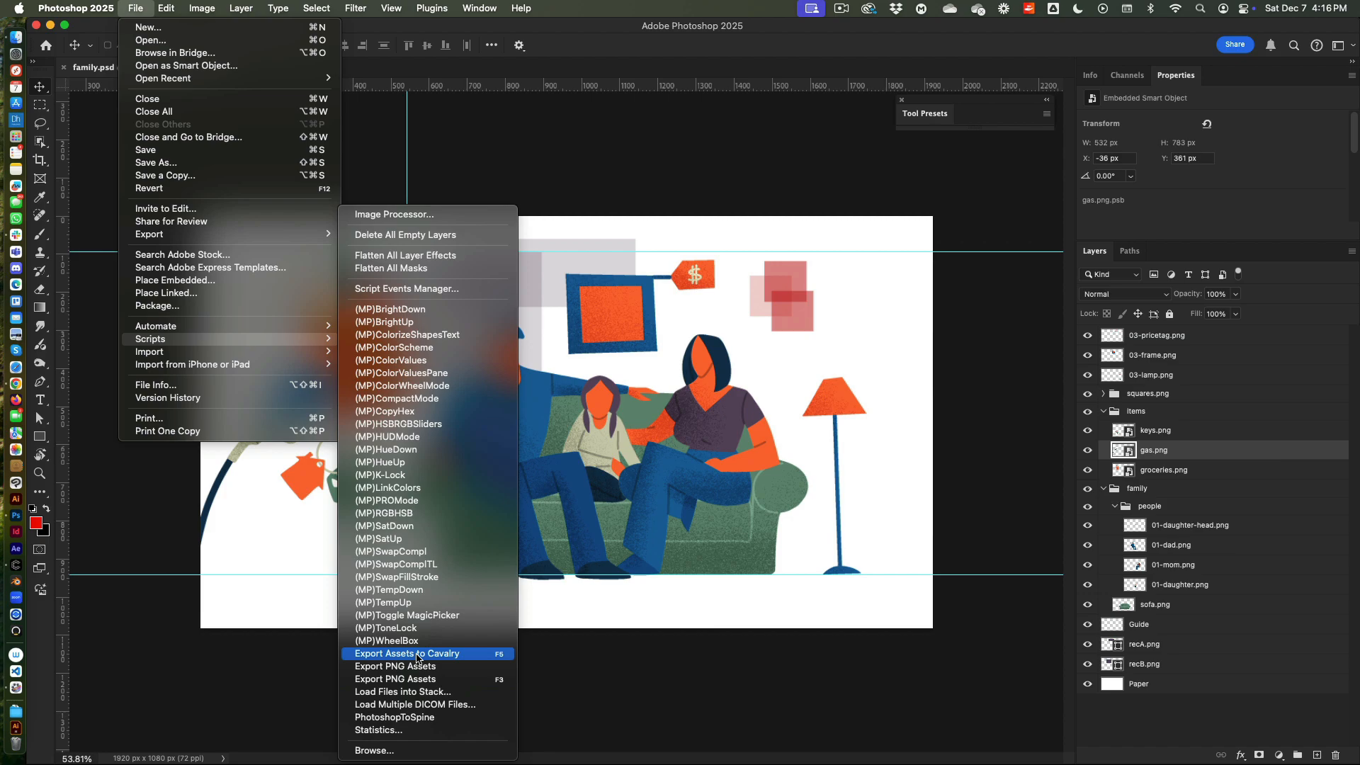
click(417, 655)
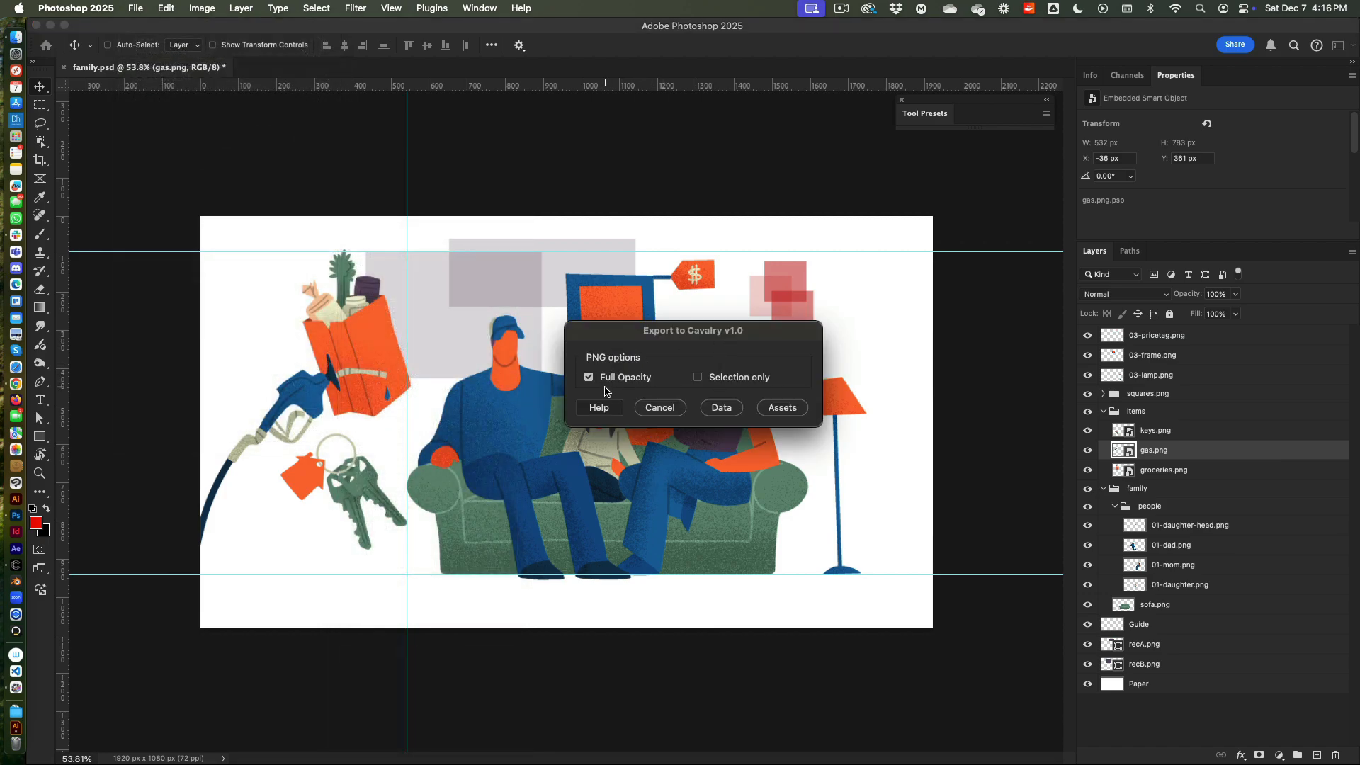
click(589, 380)
click(589, 379)
click(782, 409)
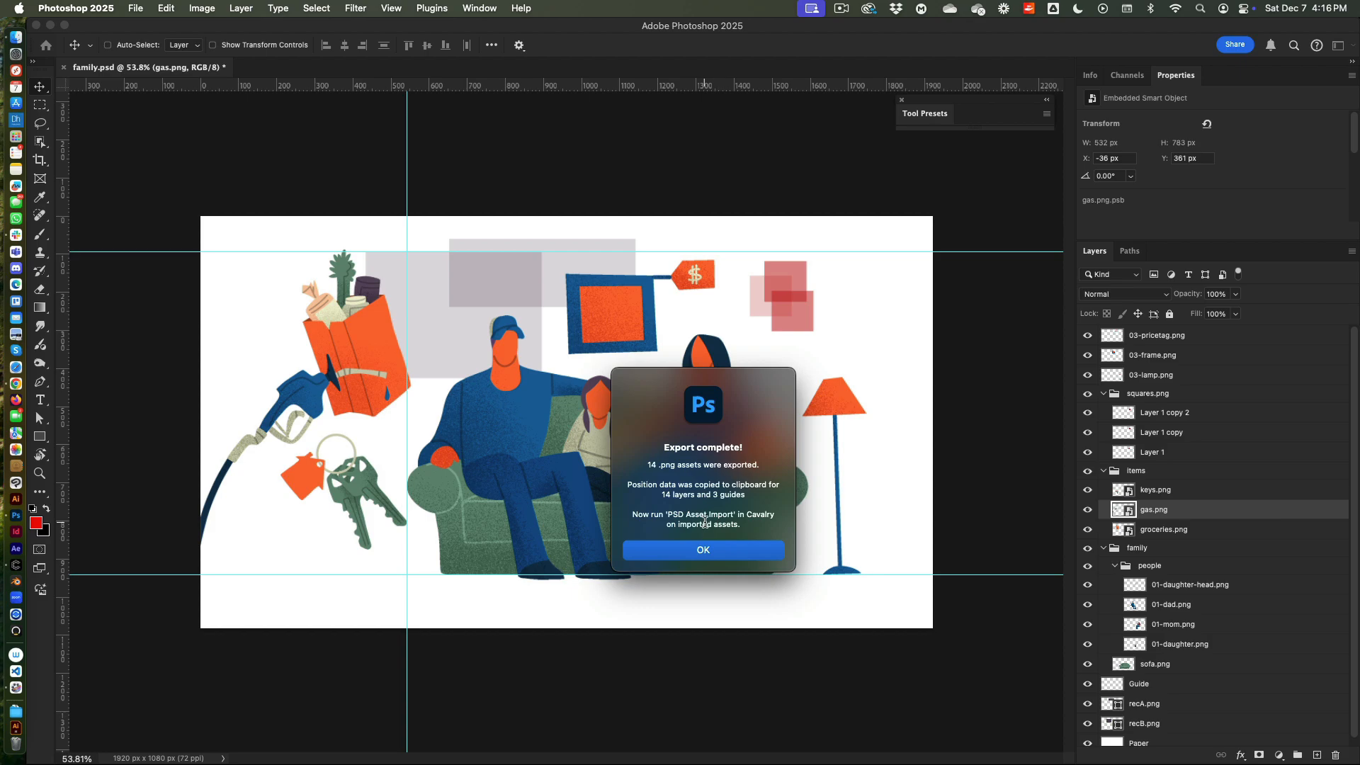
click(719, 553)
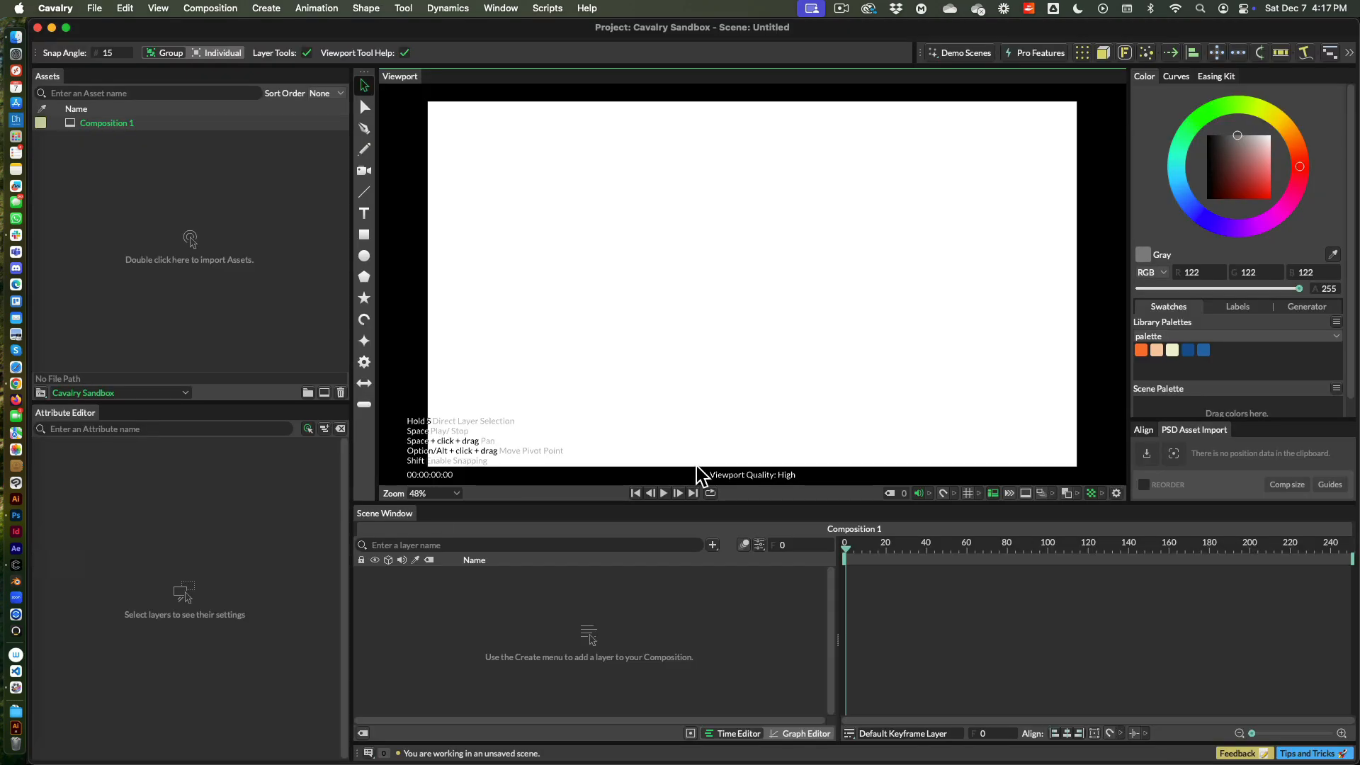
click(1270, 469)
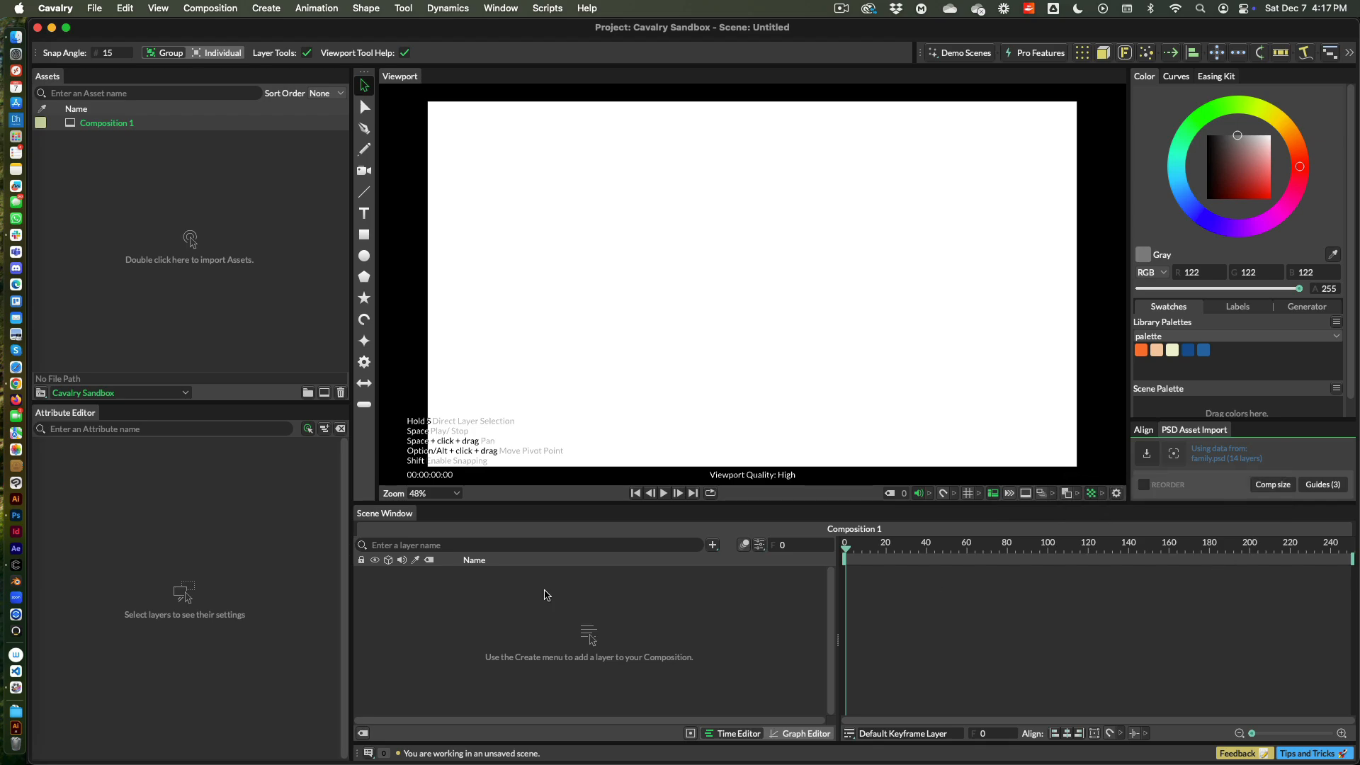
Step: Create two overlapping ellipses near the centre of the composition
click(364, 256)
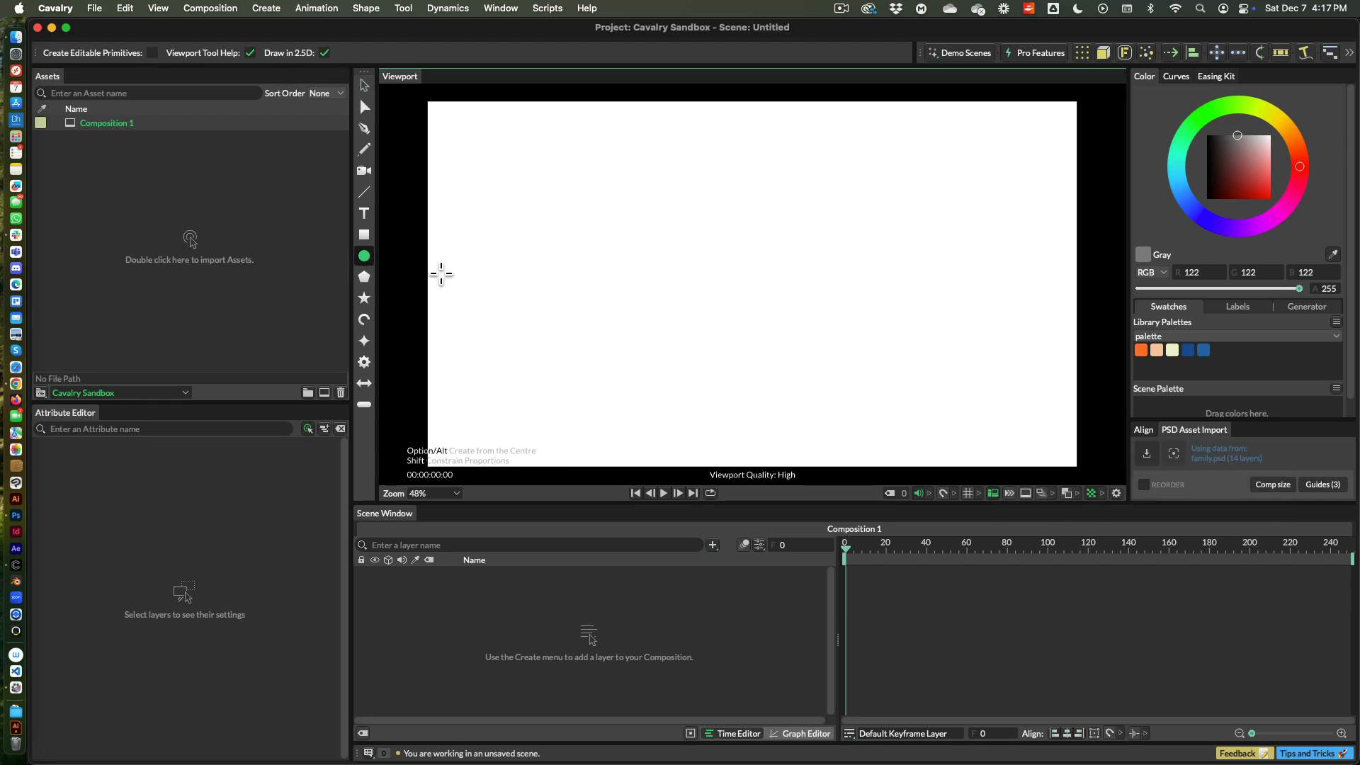
click(782, 314)
click(761, 313)
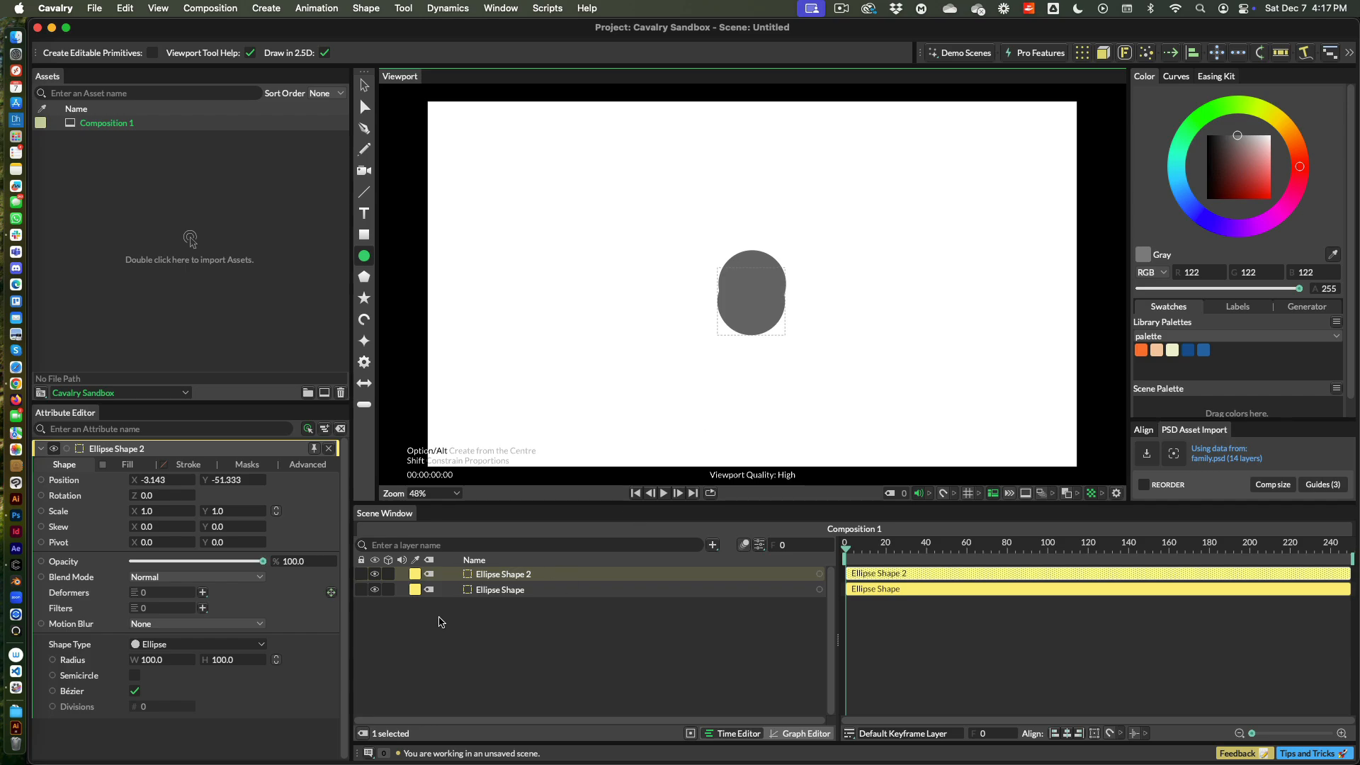
Step: Copy both ellipse layers and delete them from the composition
click(506, 593)
click(506, 578)
shift+click(523, 589)
key(super+c)
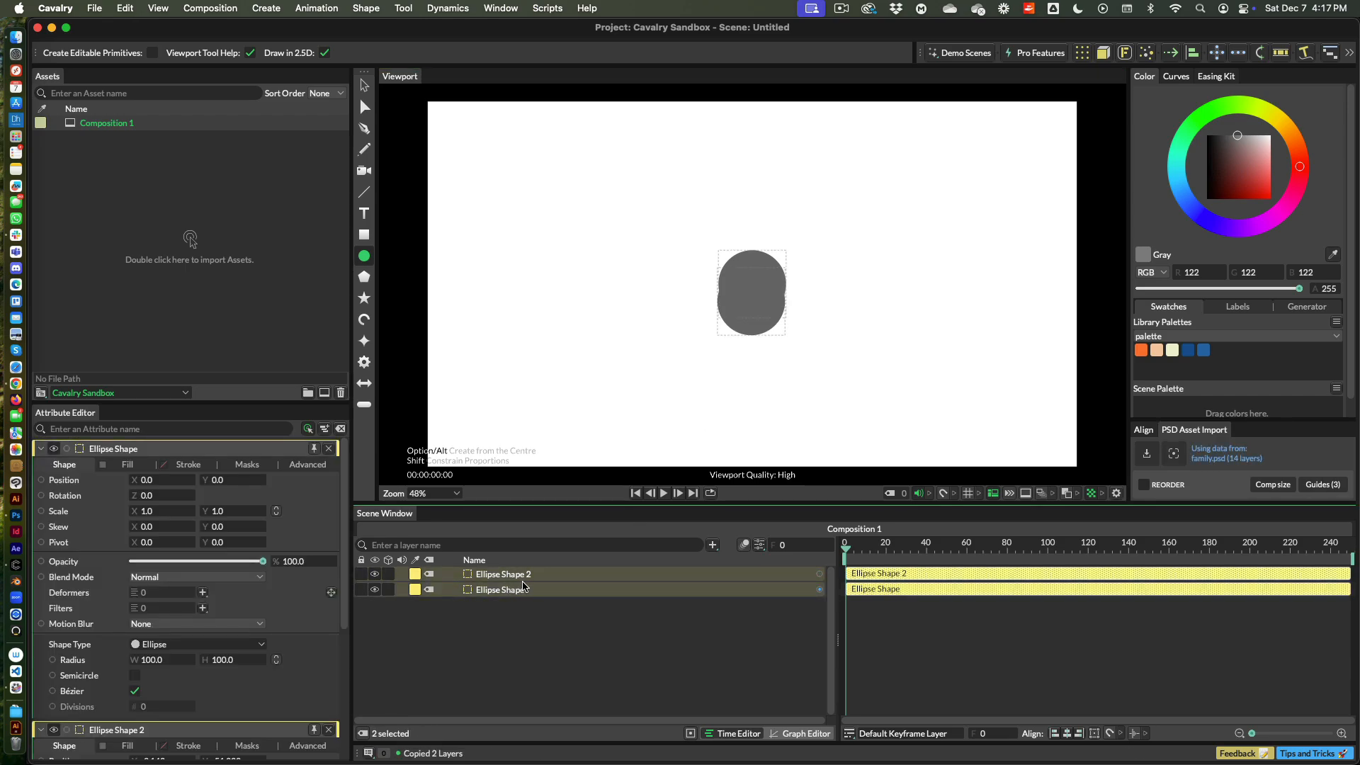
key(BackSpace)
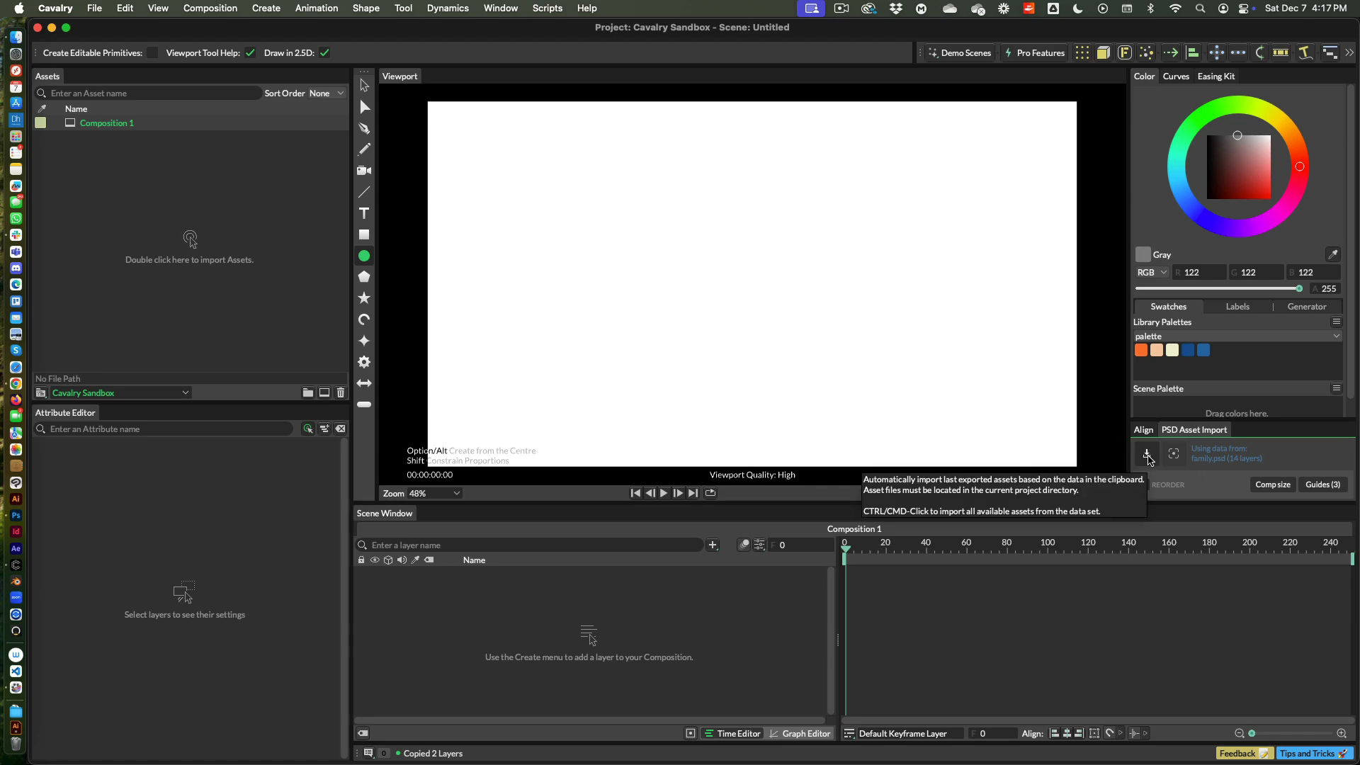
Step: Import the last exported family.psd assets with PSD Asset Import and collapse the family asset folder
click(1148, 457)
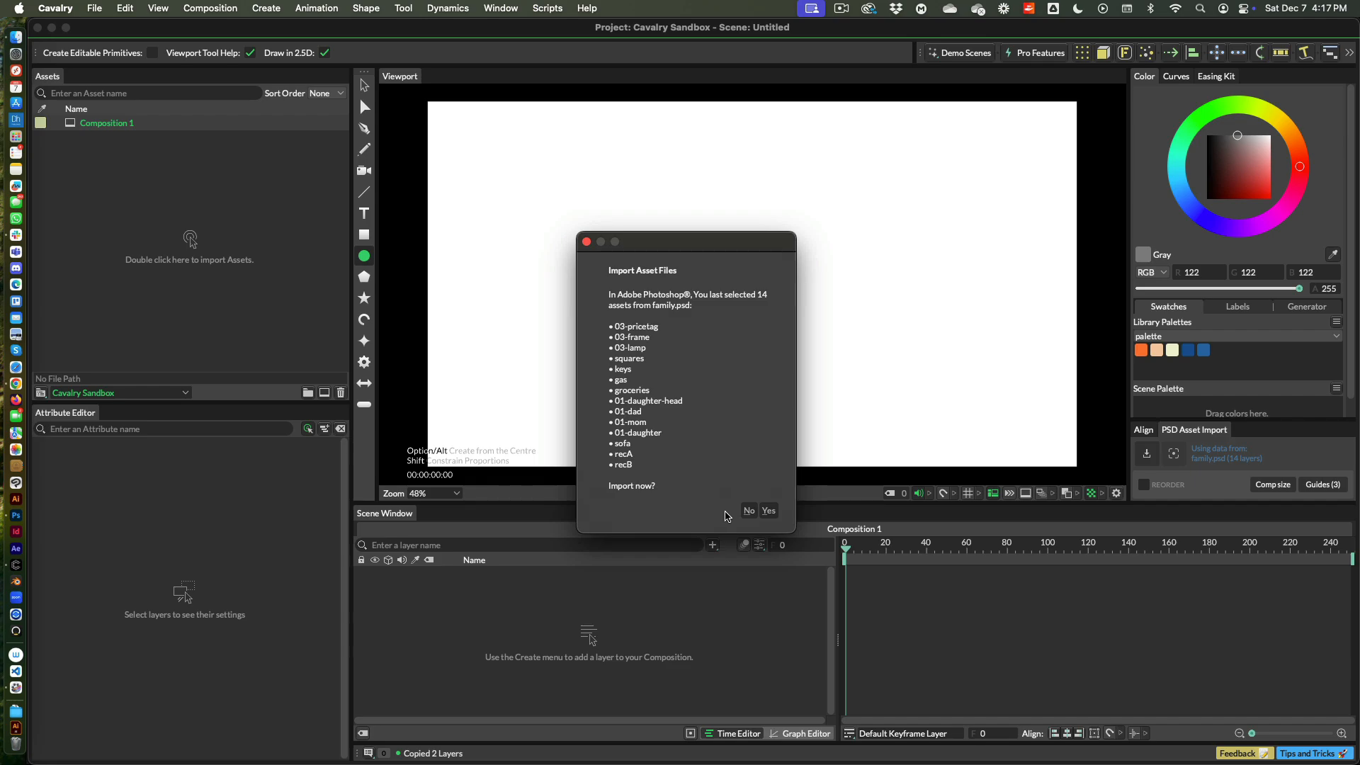
click(771, 513)
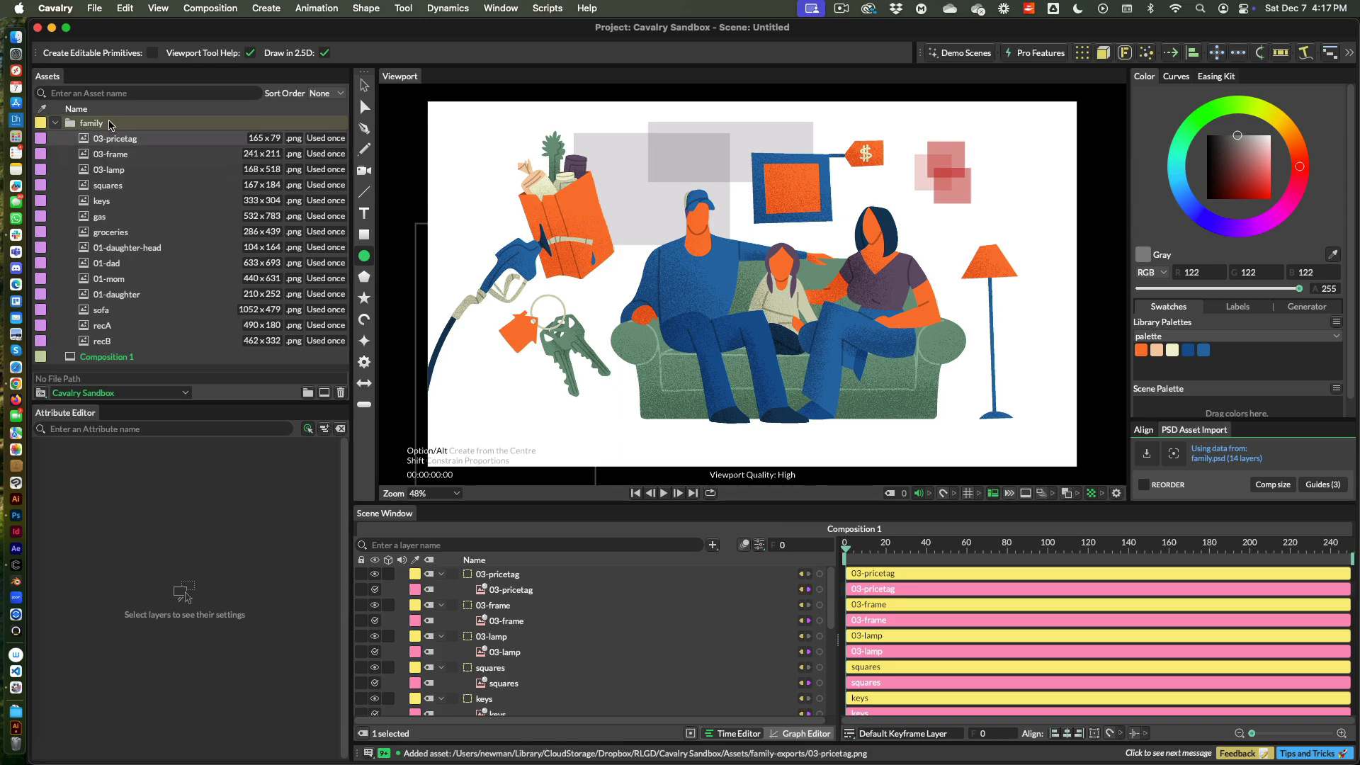
click(55, 123)
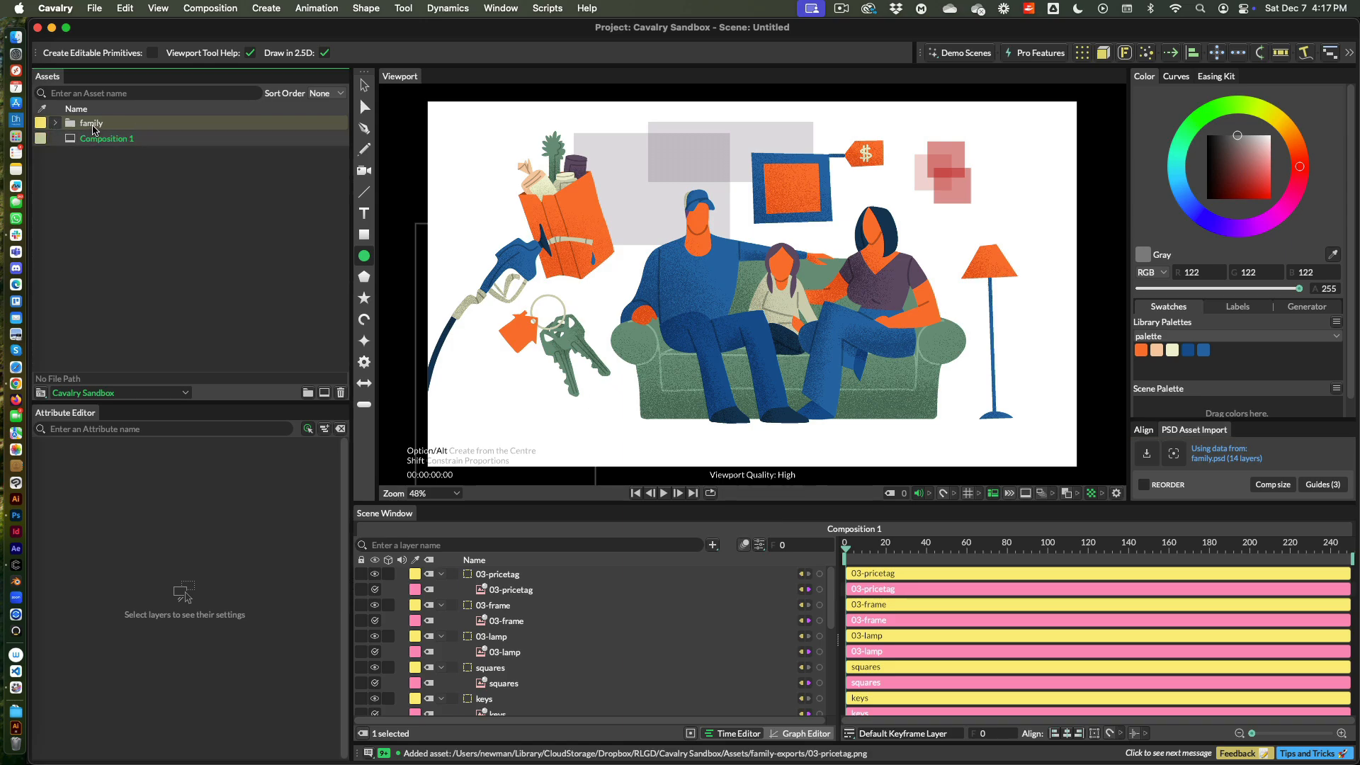
click(55, 124)
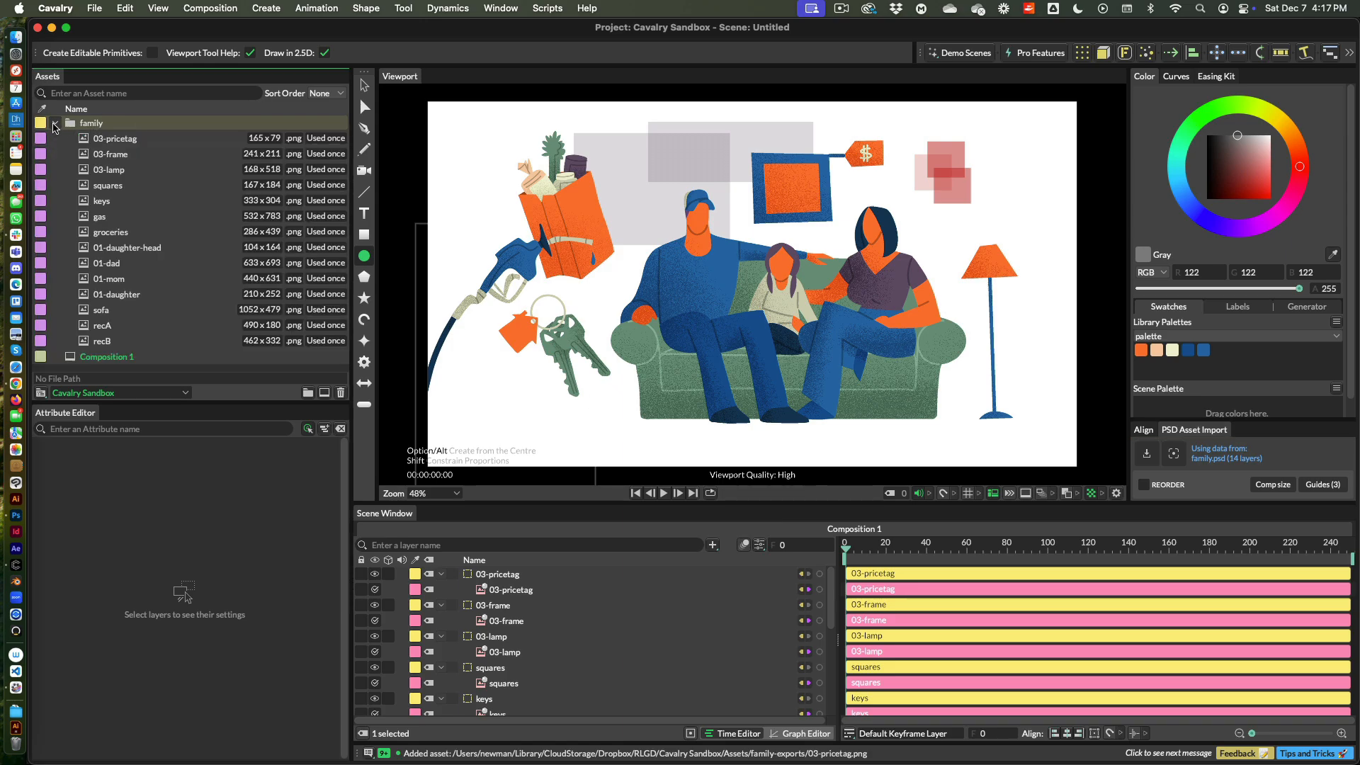
click(56, 124)
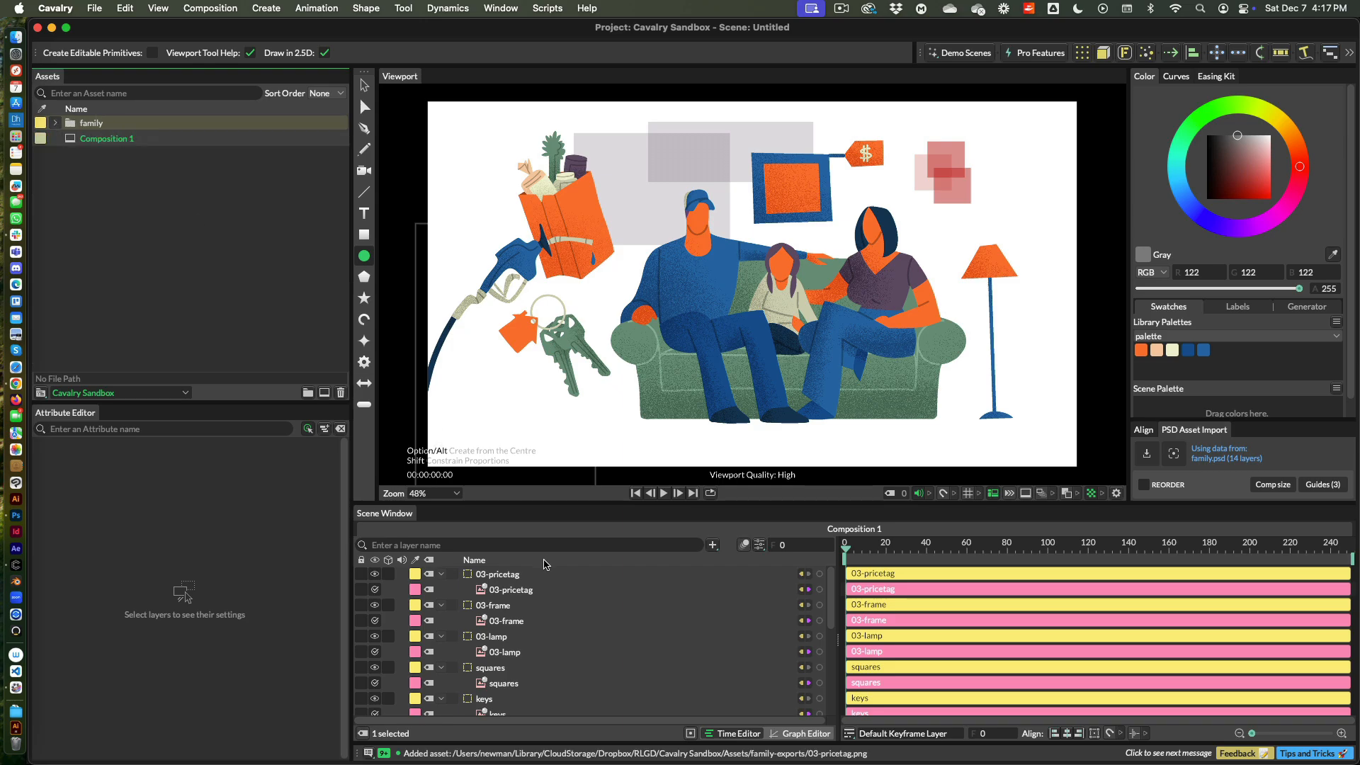
Step: Collapse all imported layers in the scene together, and deselect them using the Select tool
click(519, 574)
key(super+a)
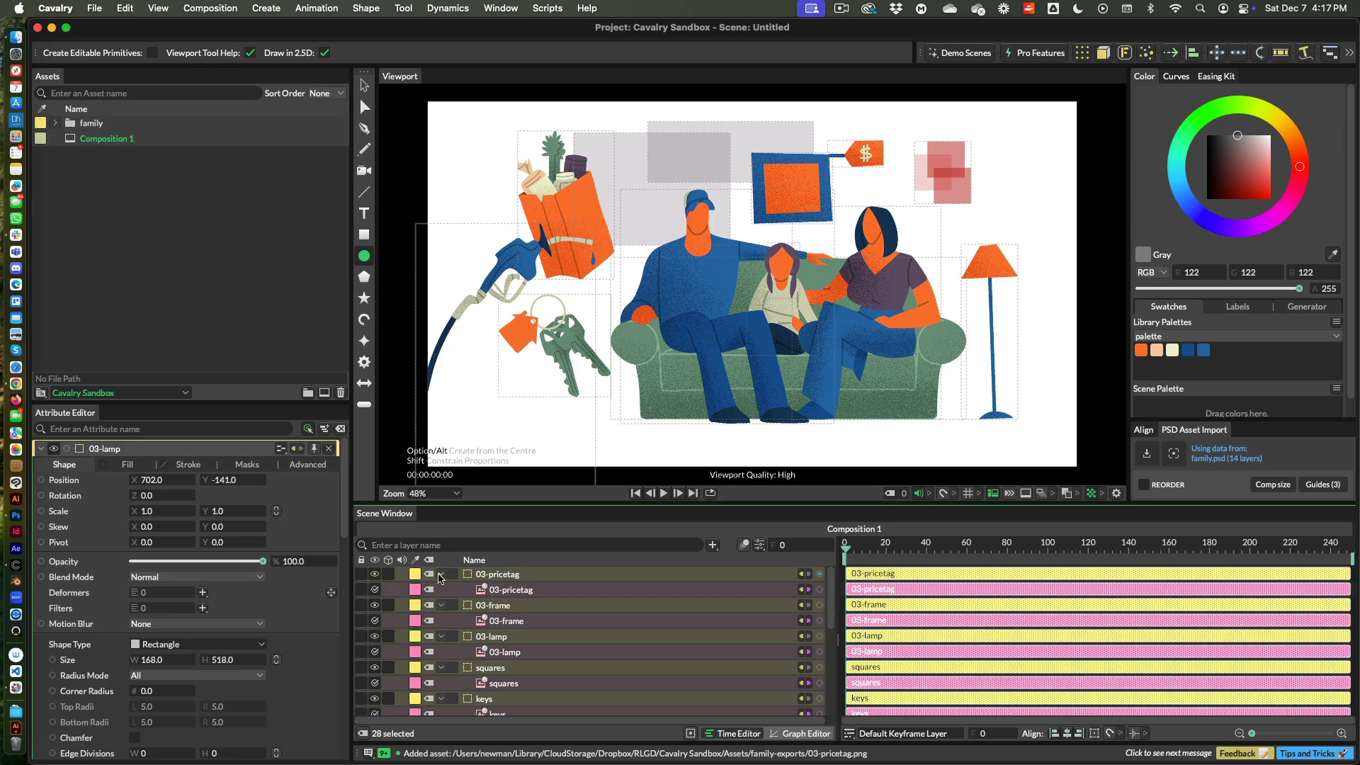
click(440, 574)
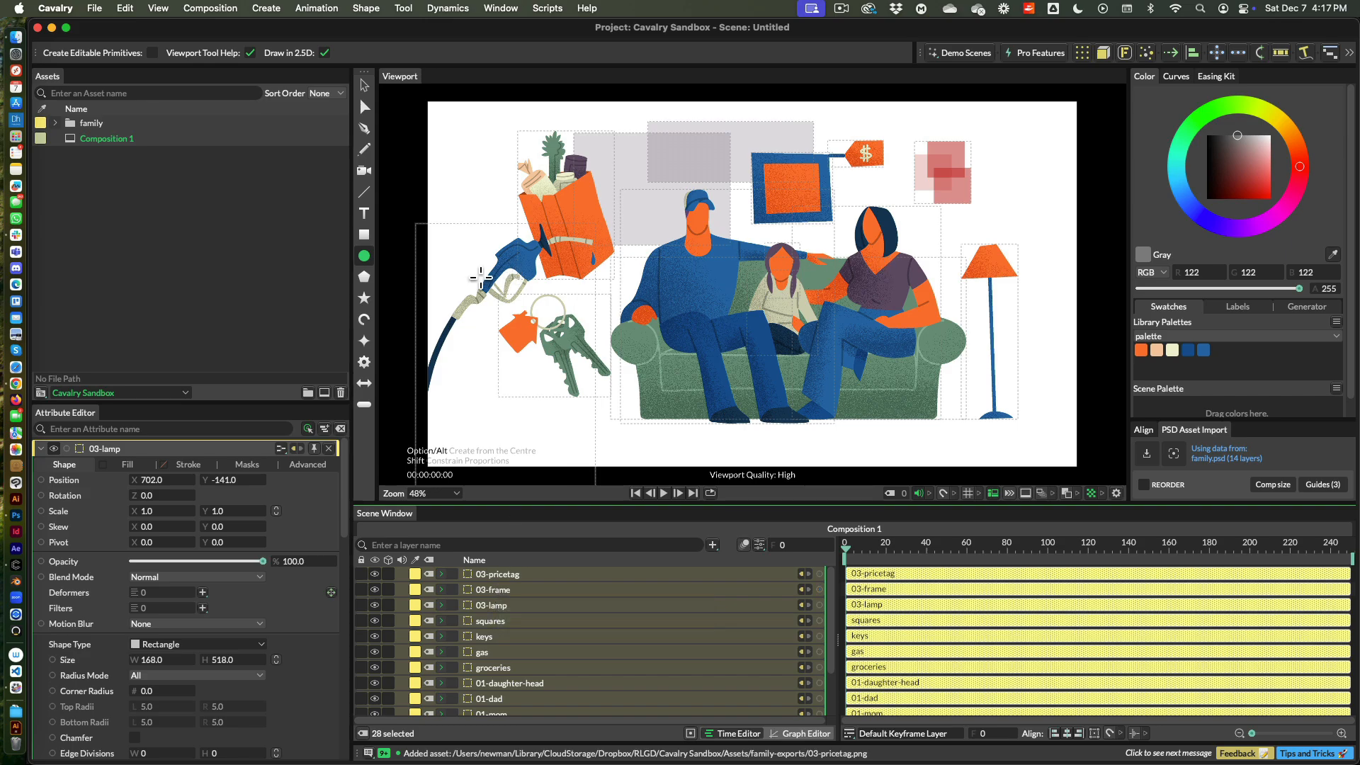
click(364, 86)
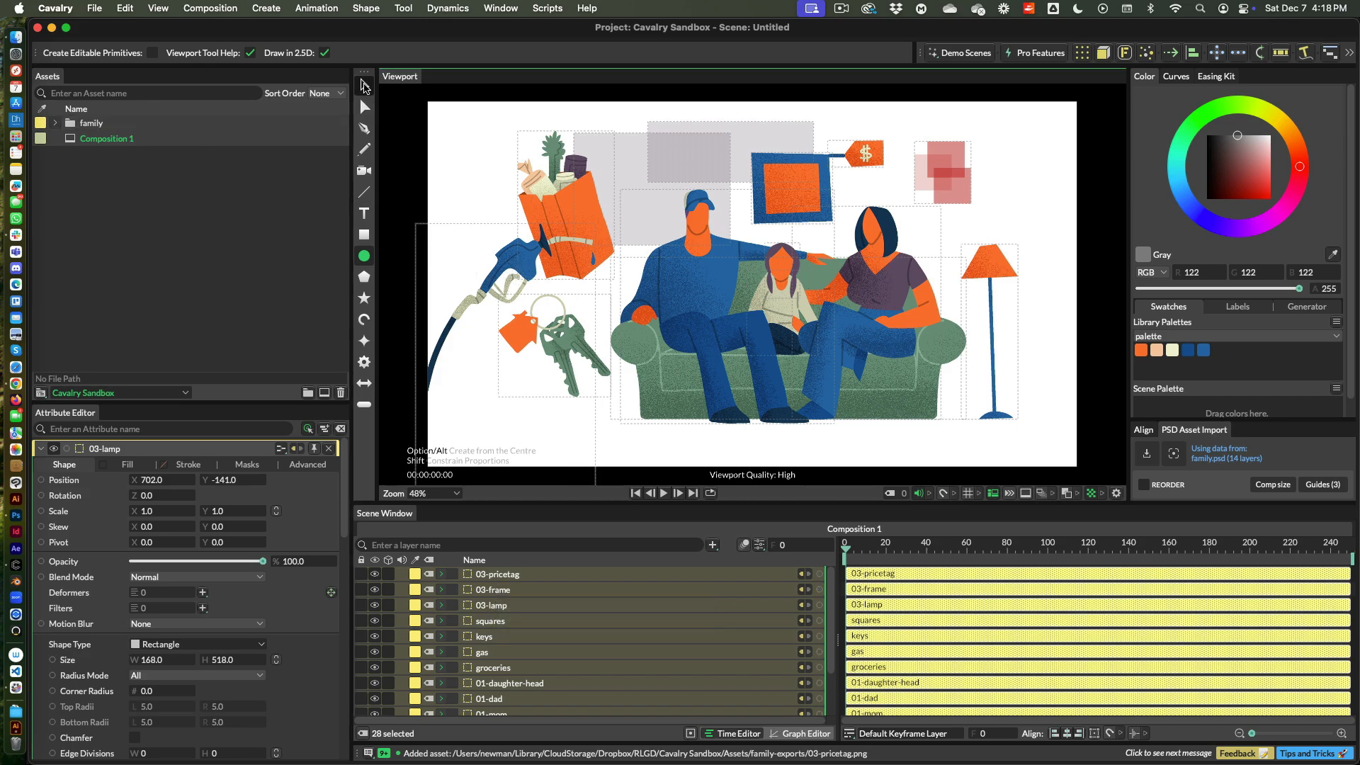
click(407, 233)
Step: Try moving the gas layer up and to the right in the viewport, and undo the move
drag(478, 291, 500, 252)
key(super+z)
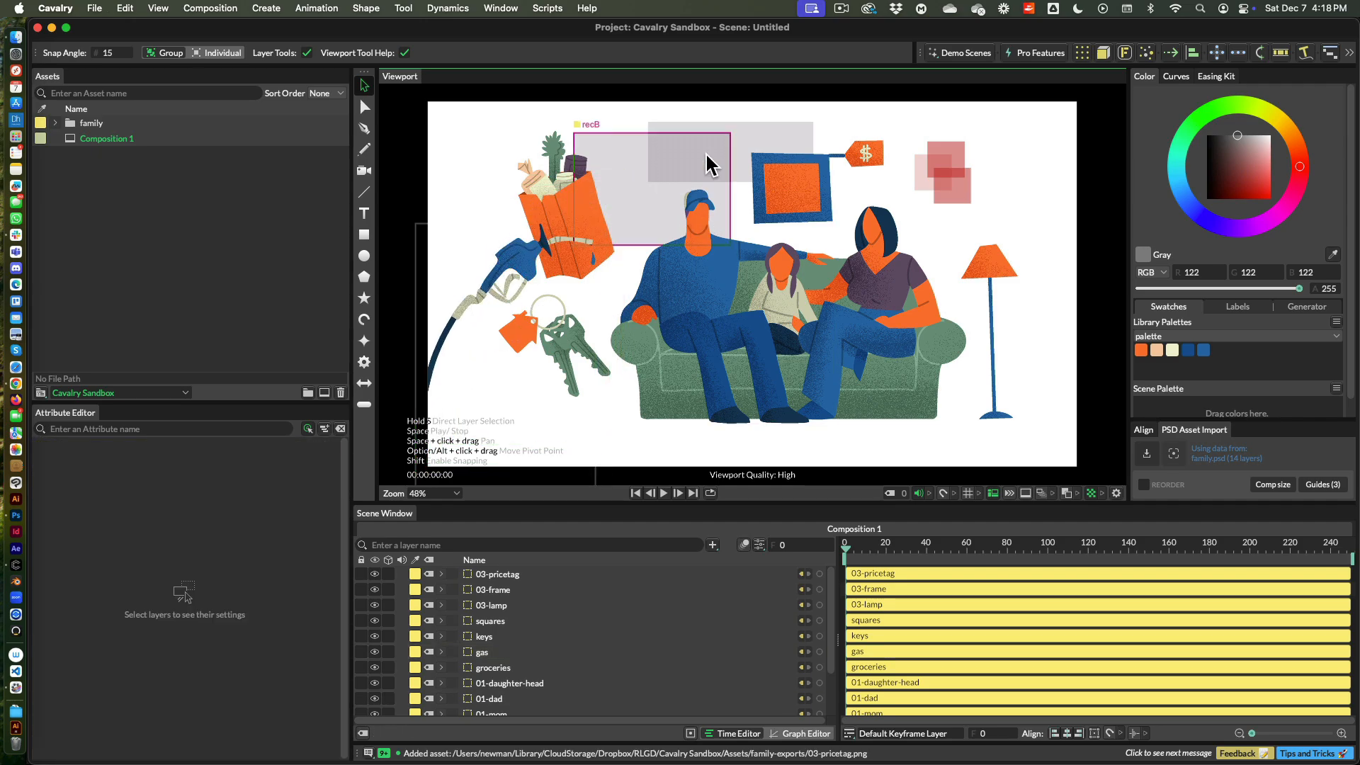
Step: Raise the opacity of the recA rectangle to 55%, and undo the change
click(709, 157)
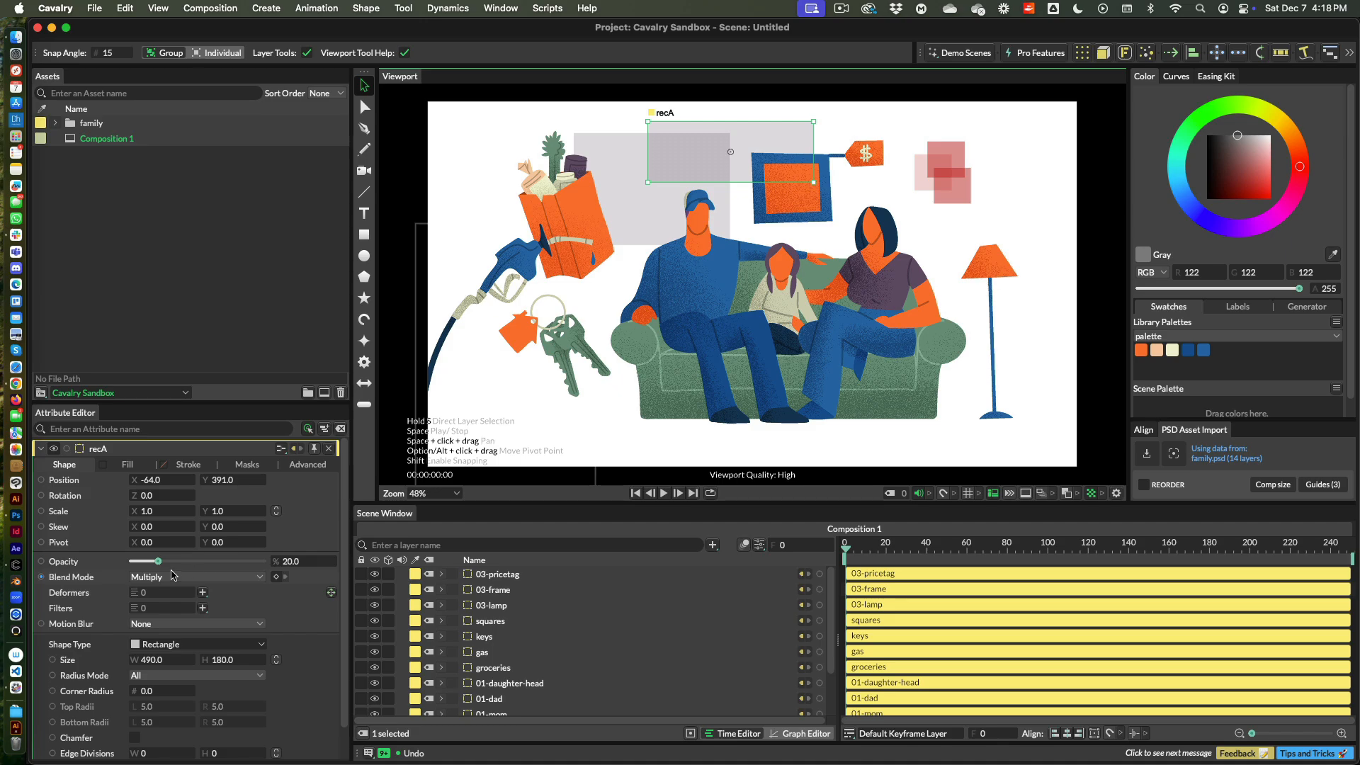
drag(157, 563, 205, 566)
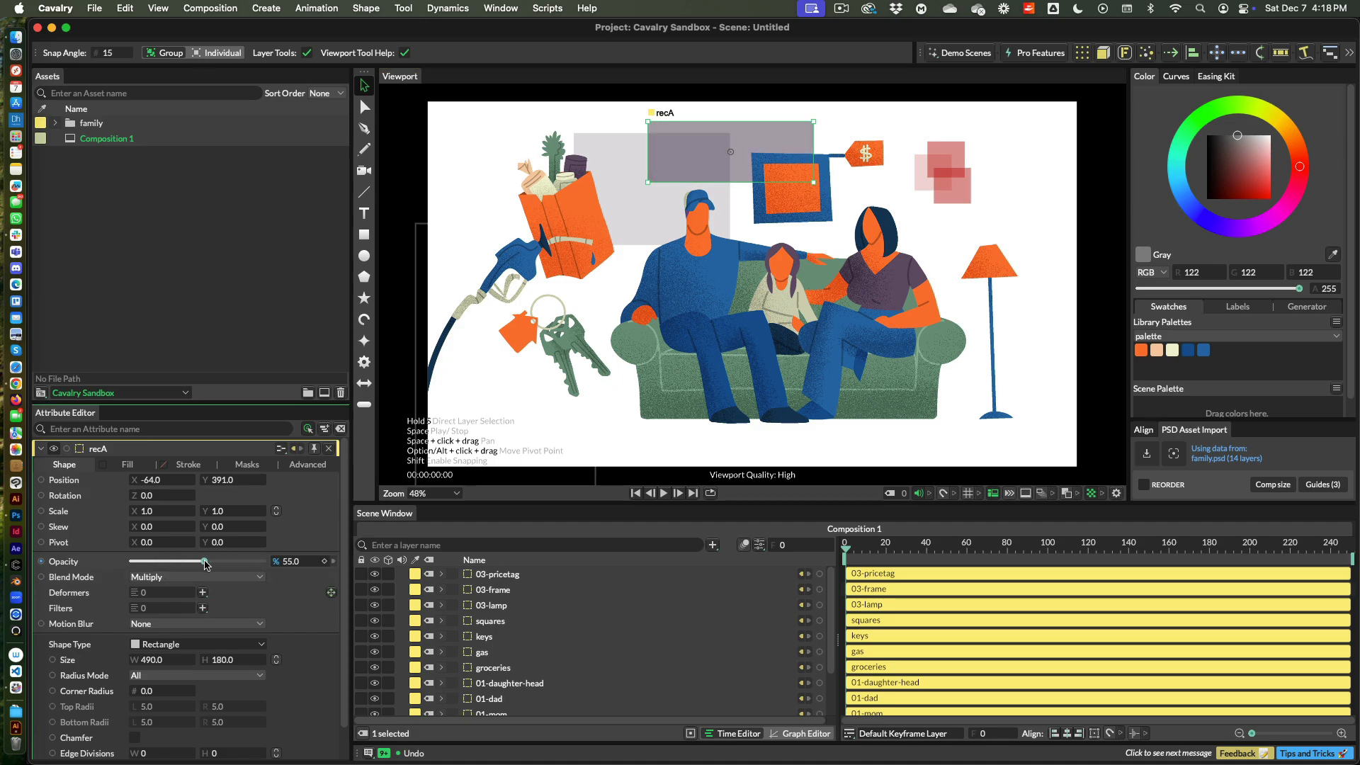
key(super+z)
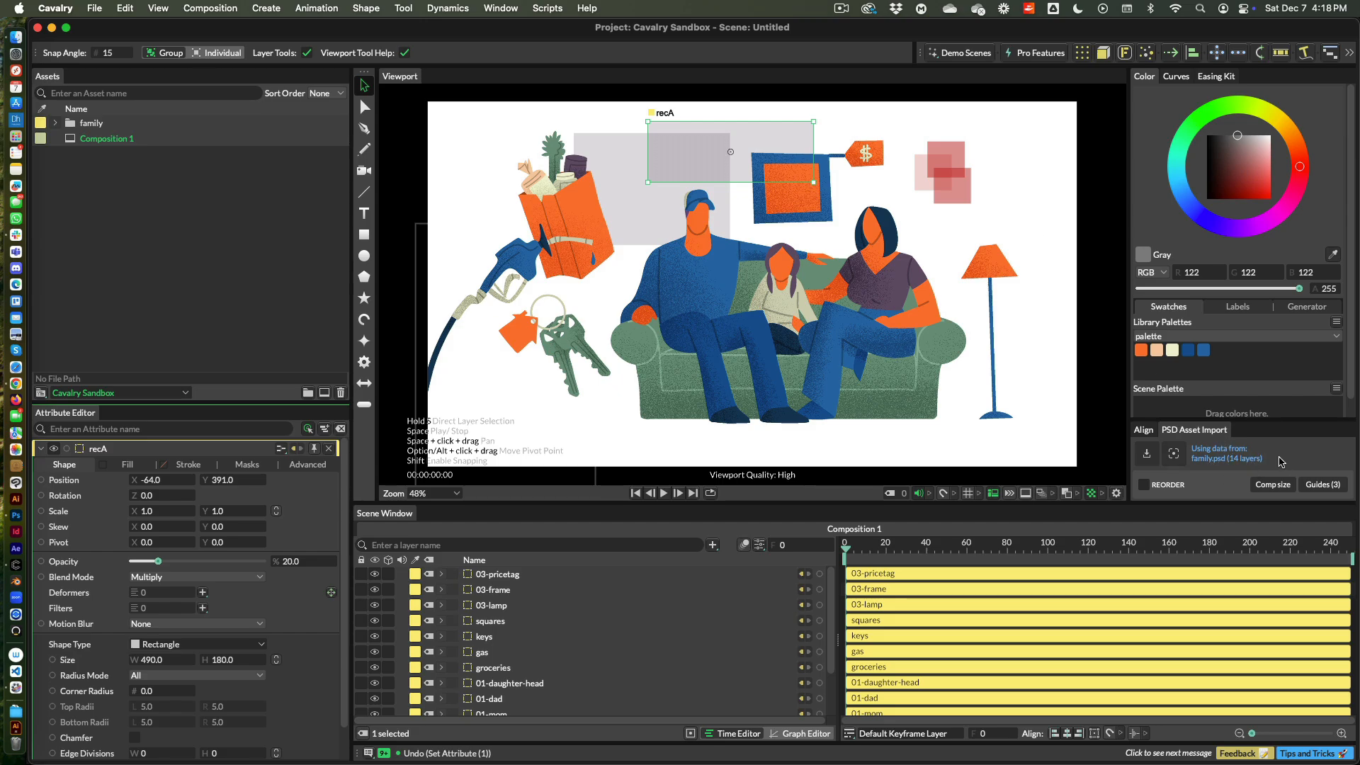
Step: Scatter the squares, frame, daughter head and mom layers away from their original positions in the viewport
drag(938, 187, 909, 215)
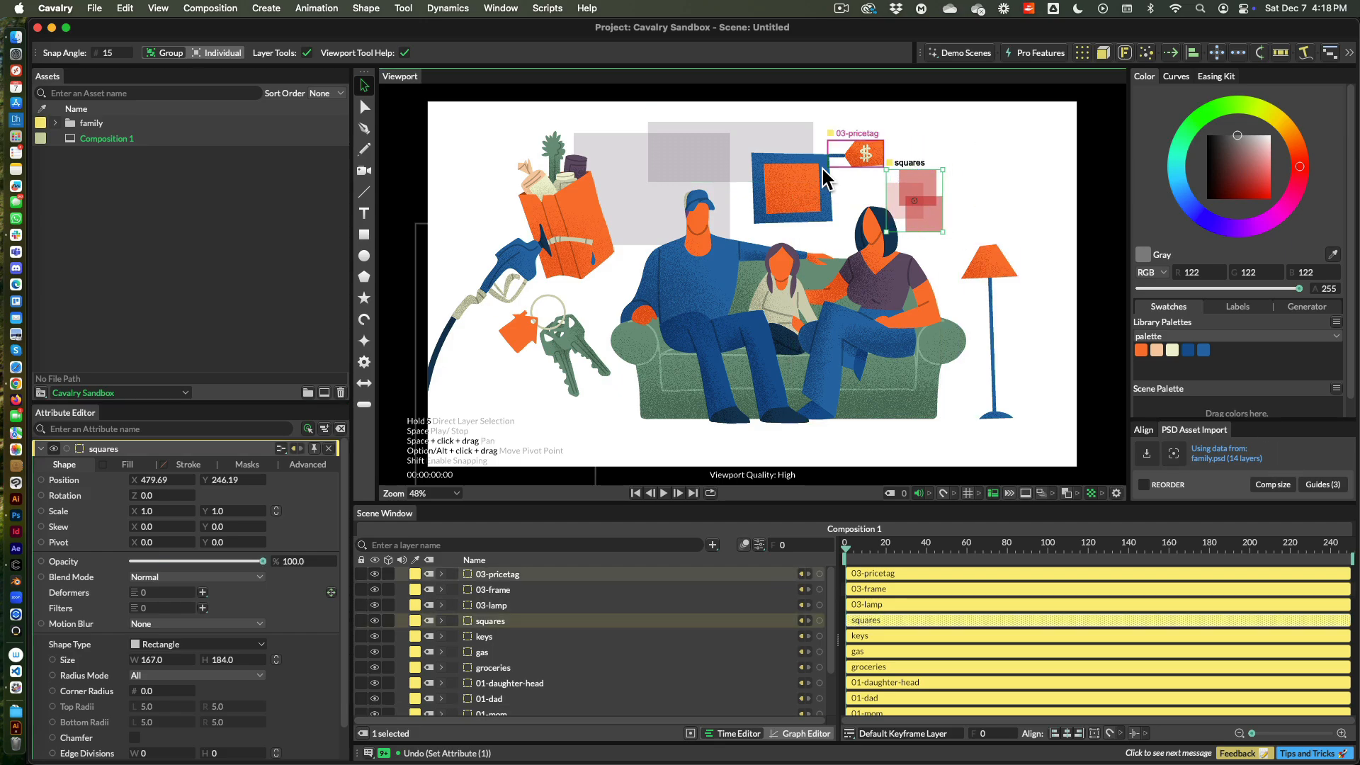
drag(804, 190, 654, 200)
drag(782, 285, 664, 328)
drag(924, 313, 814, 360)
Step: Select all the layers in the viewport, restore their Photoshop positions with PSD Asset Import, and deselect them
drag(1032, 167, 524, 398)
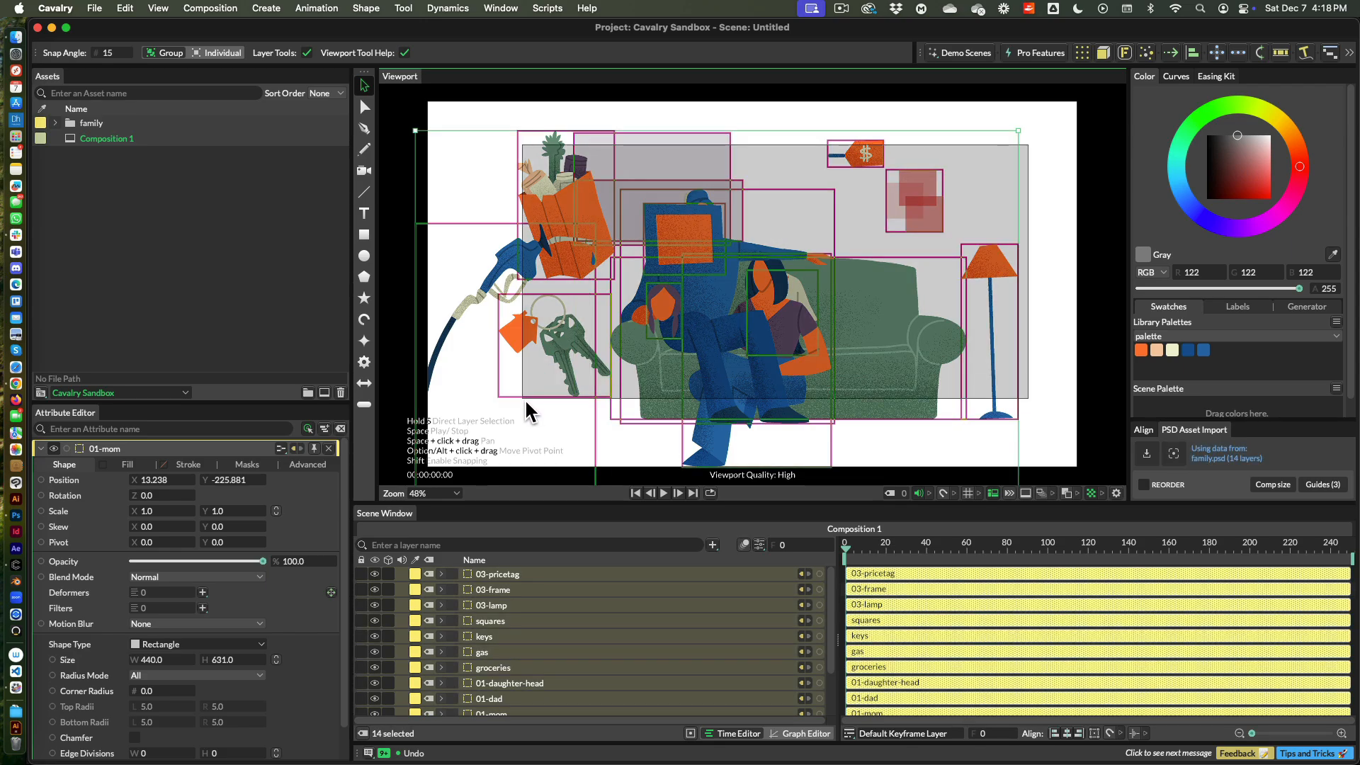
click(1175, 455)
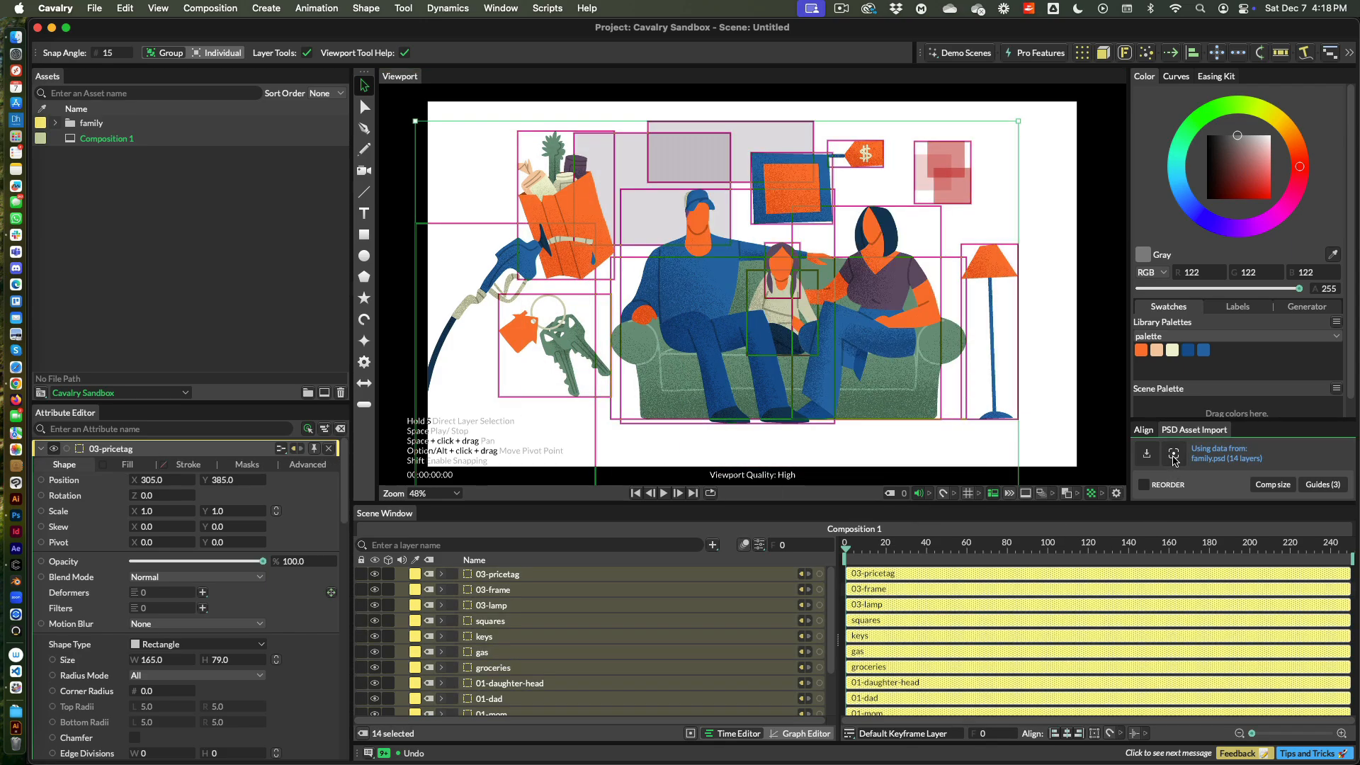
click(1070, 386)
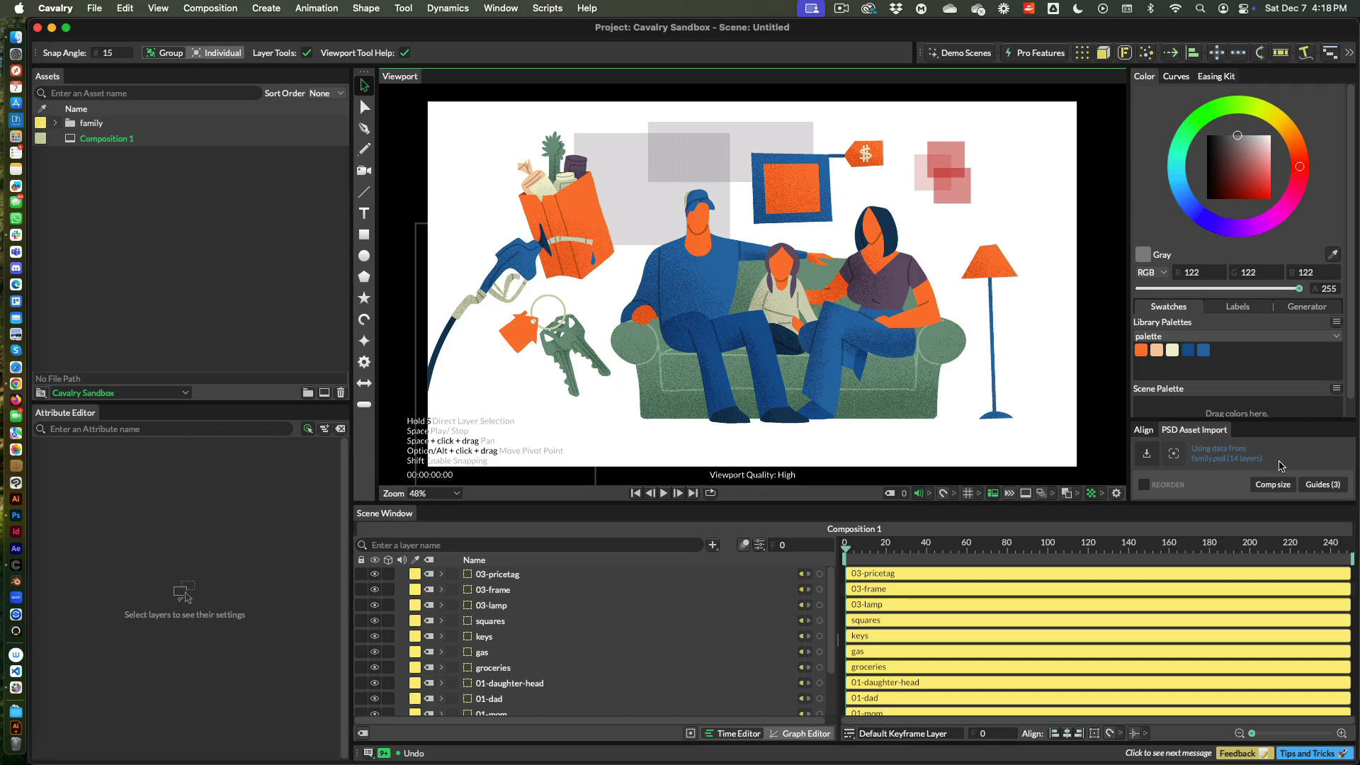
Step: Switch to Photoshop and move the price tag to about X 1211, Y 75 px and the lamp to about X 1663, Y 422 px
click(15, 515)
drag(695, 278, 706, 261)
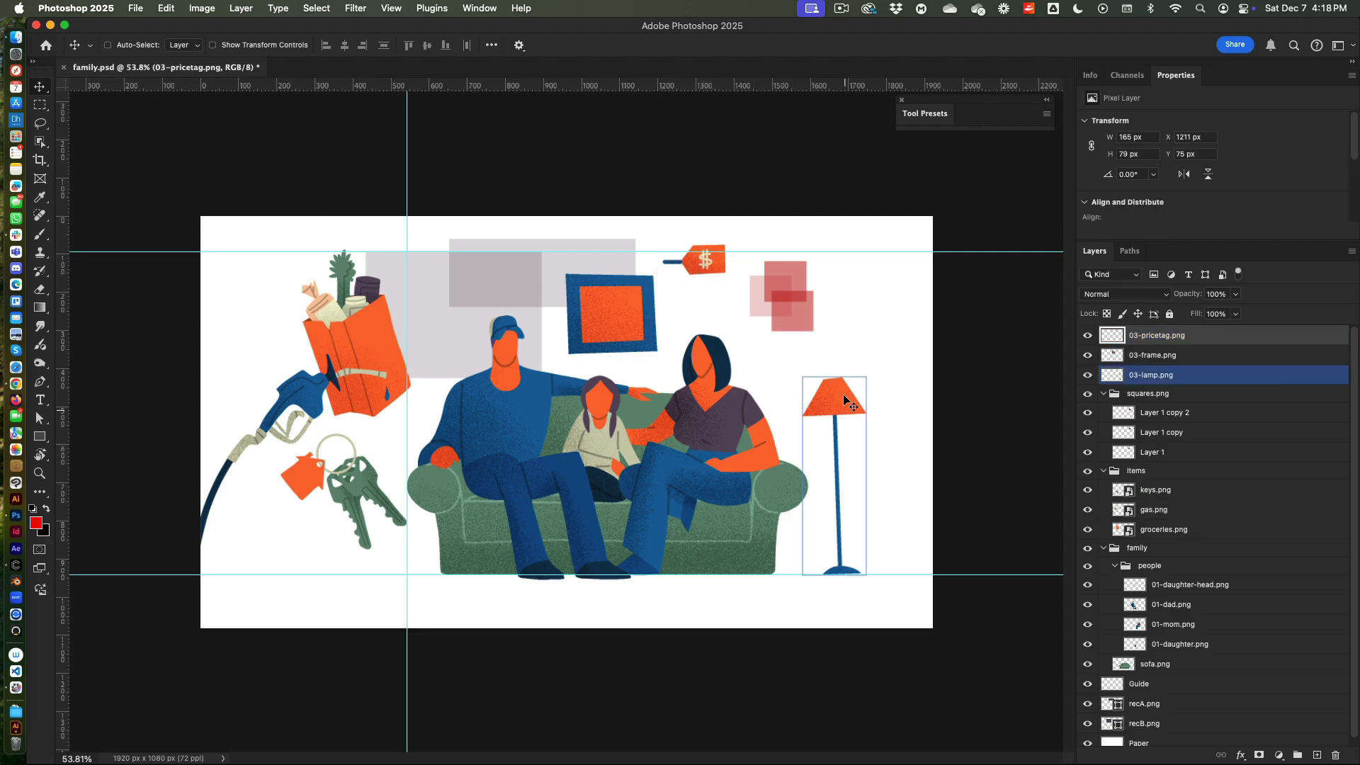
drag(845, 402, 878, 404)
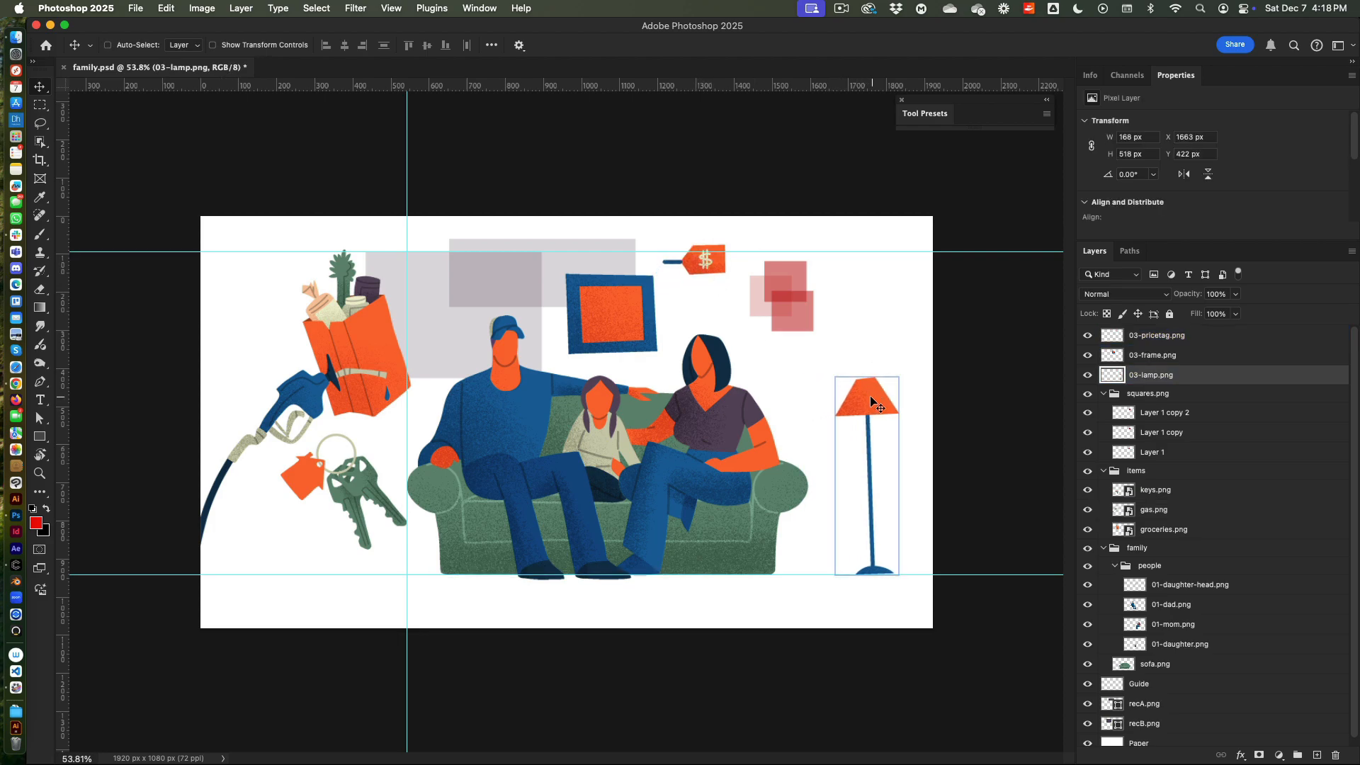
Step: Run Export to Cavalry on family.psd to copy only the layers' position data
key(super+alt+shift+c)
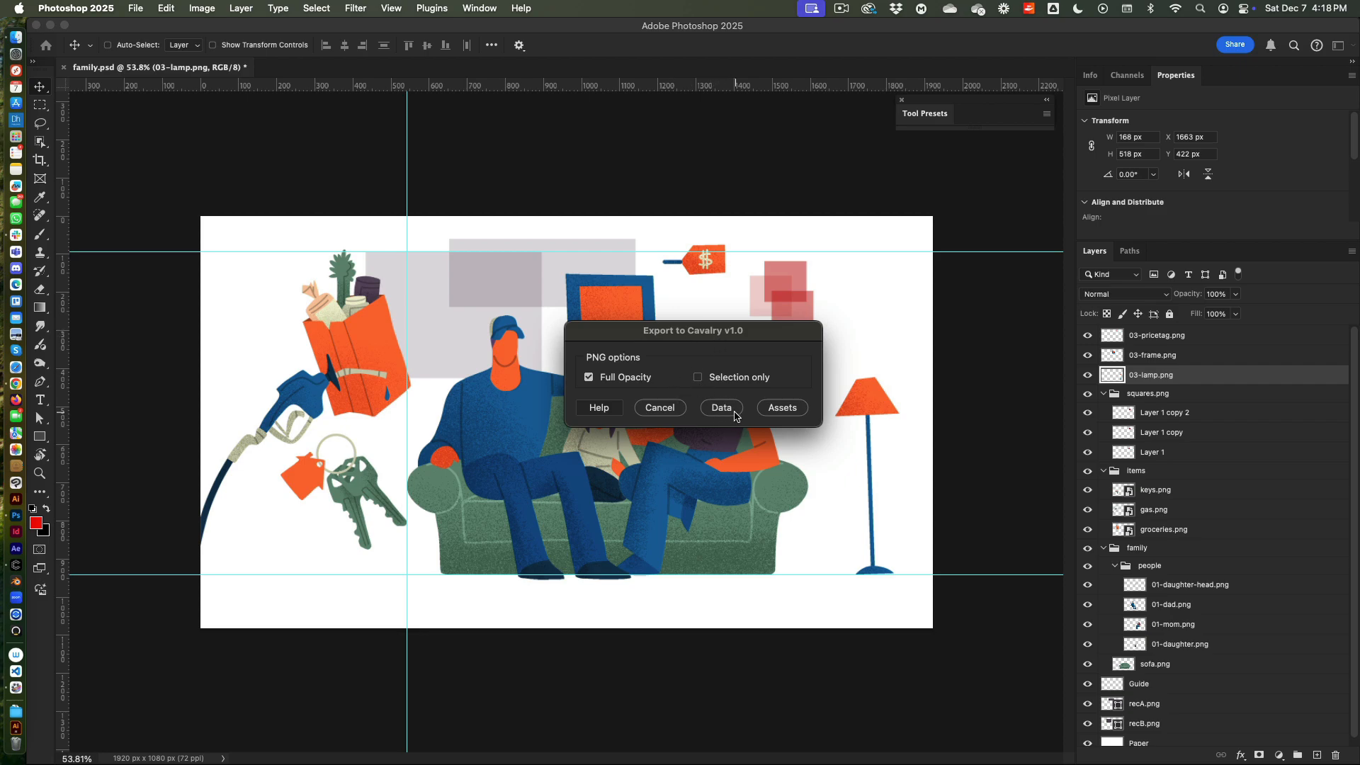
click(722, 408)
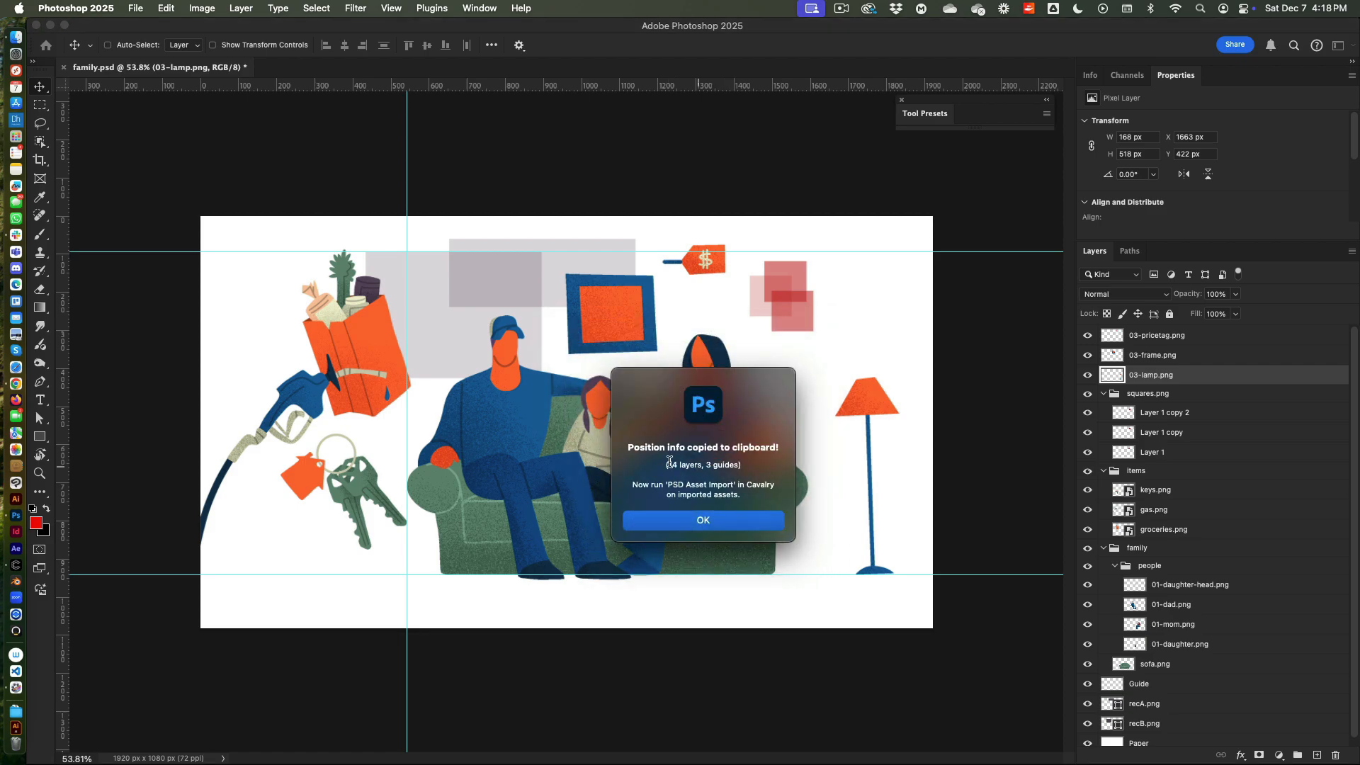
click(703, 522)
click(267, 532)
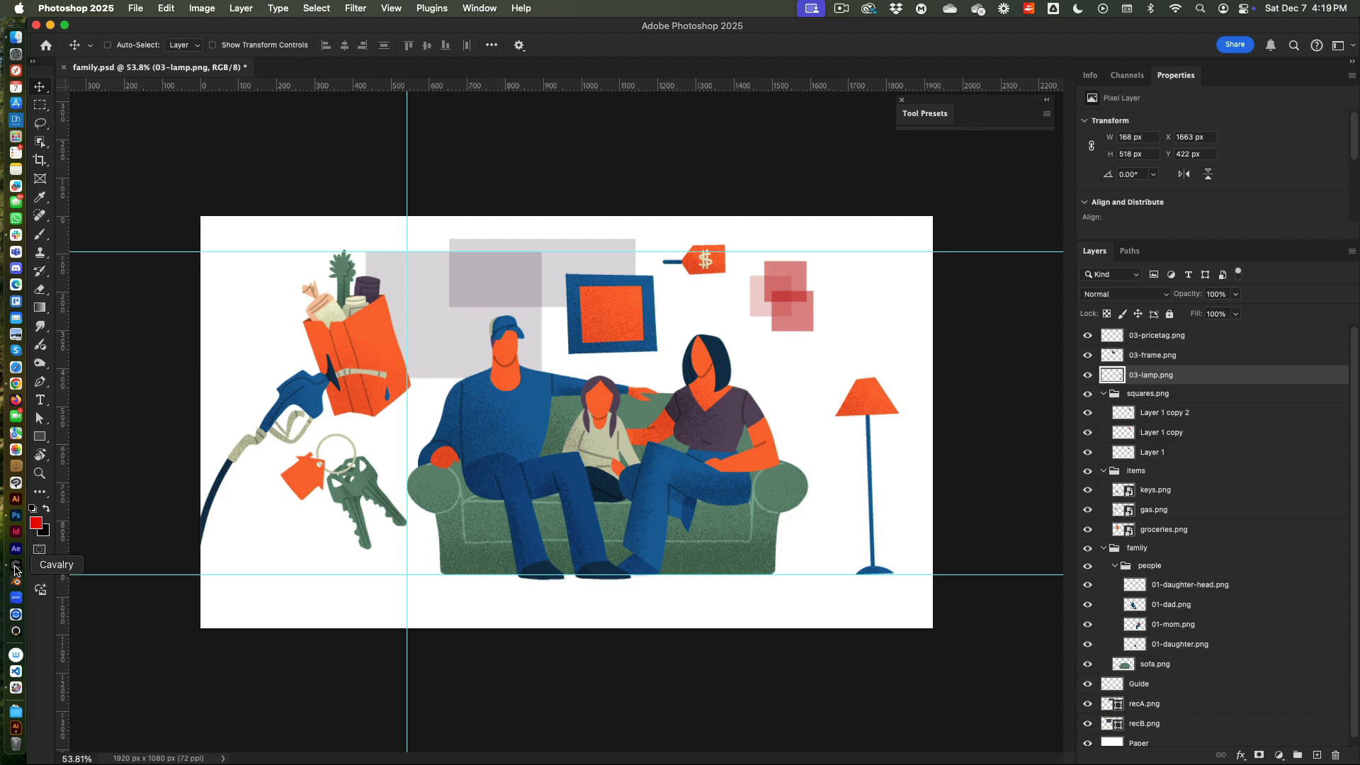
Step: Switch to Cavalry and update the positions of the 03-pricetag and 03-lamp layers from the new Photoshop data
click(16, 566)
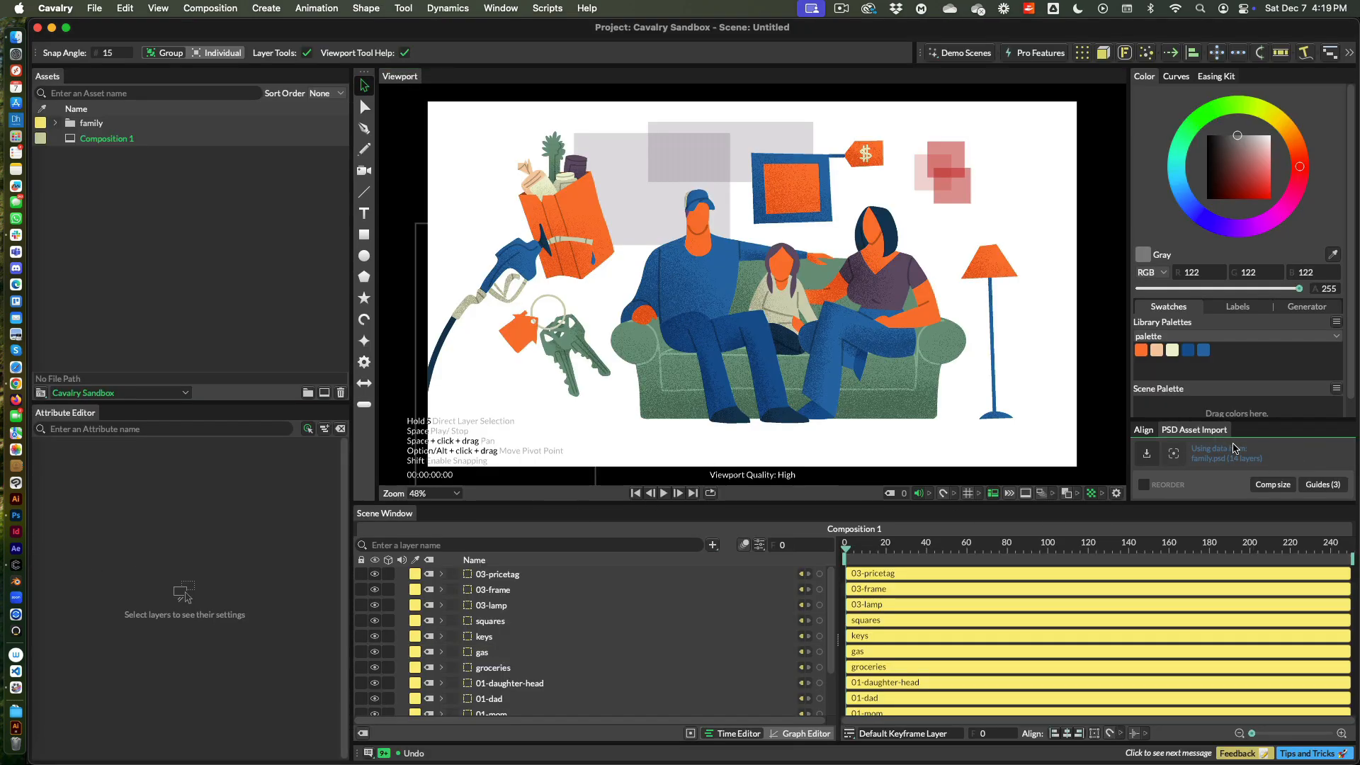
click(867, 157)
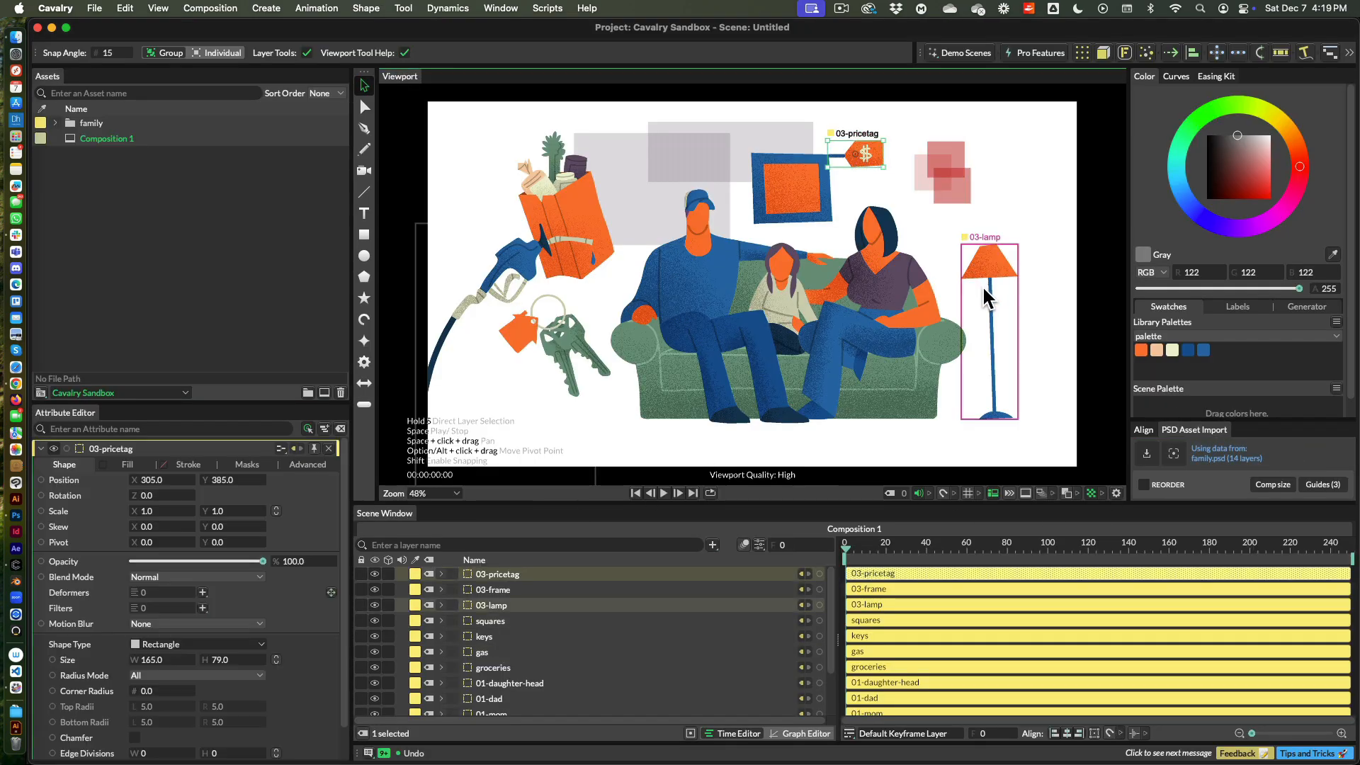
shift+click(981, 284)
click(1176, 457)
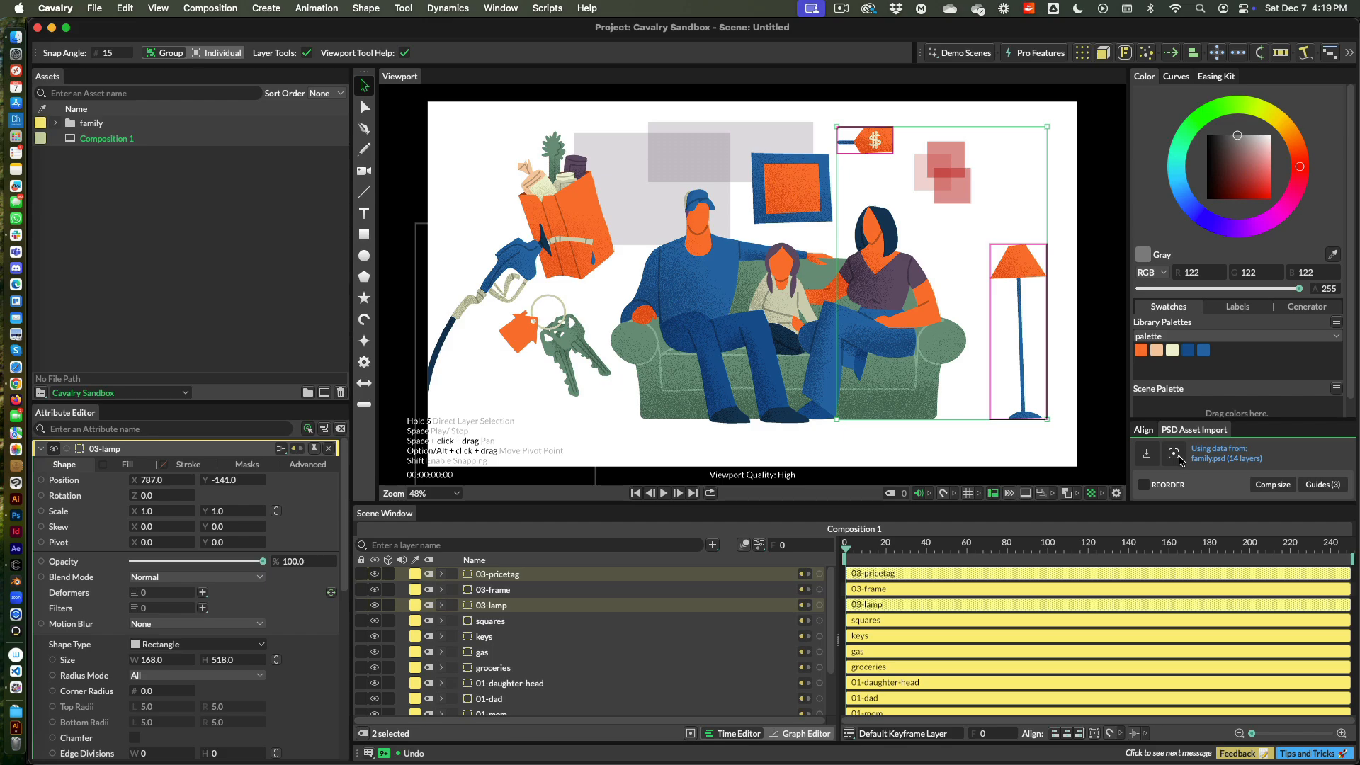
Step: Switch to Photoshop, add a new layer above 03-pricetag.png, and put it in a new group
click(15, 516)
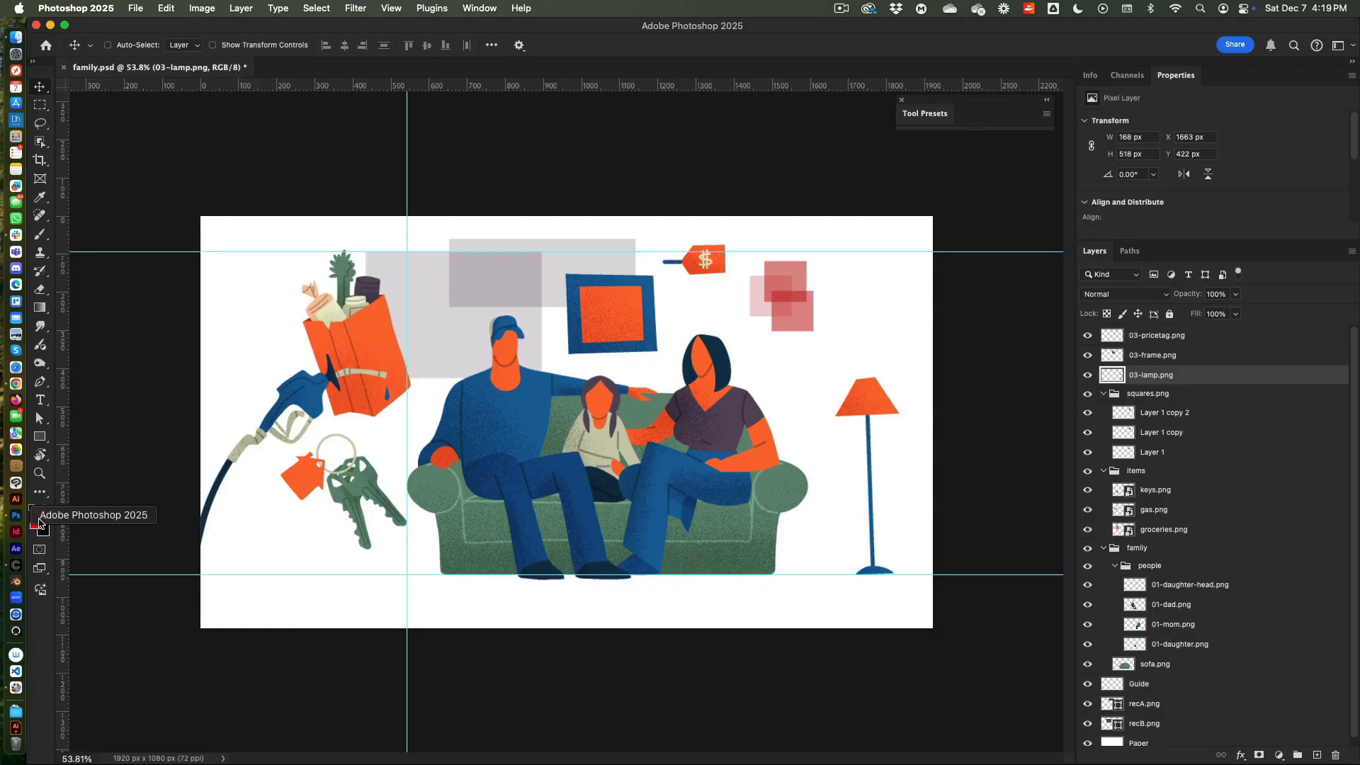
scroll(765, 340, up, 5)
click(1273, 335)
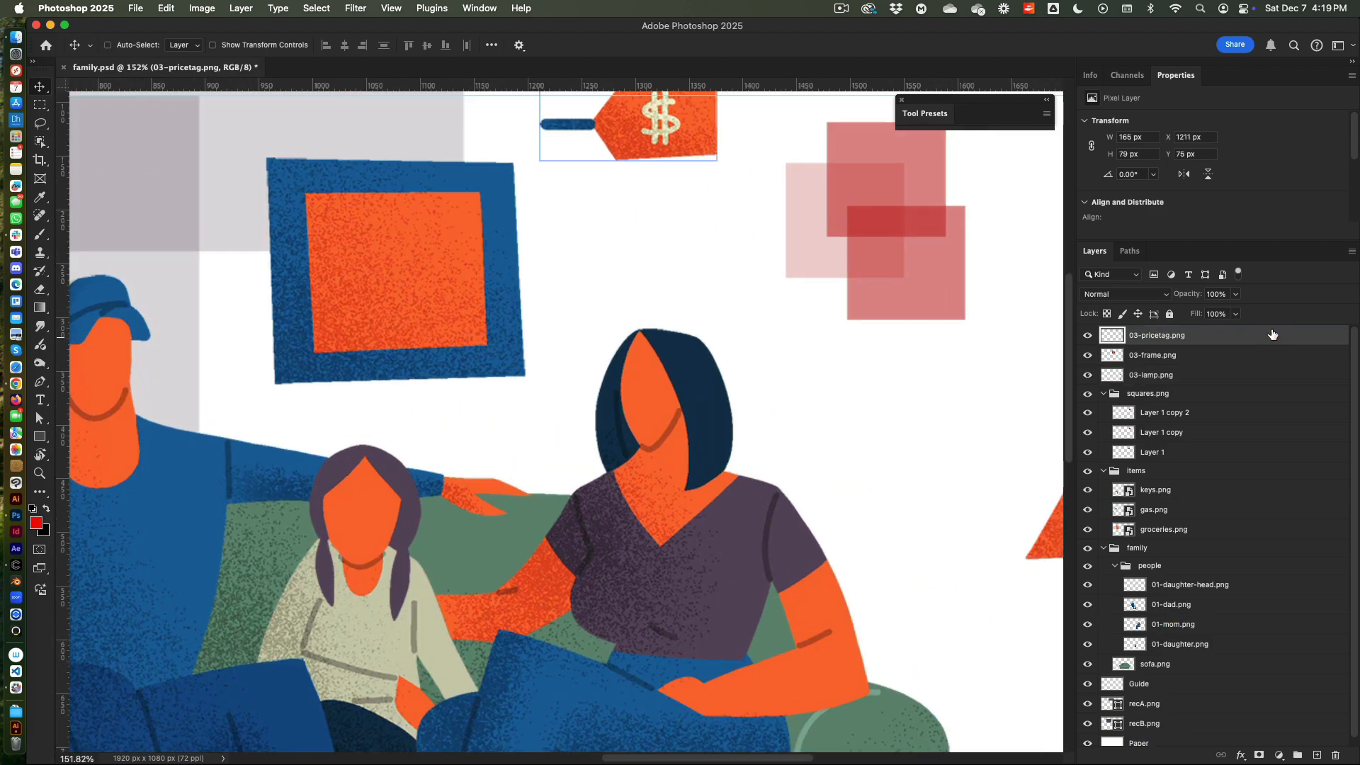
click(1316, 755)
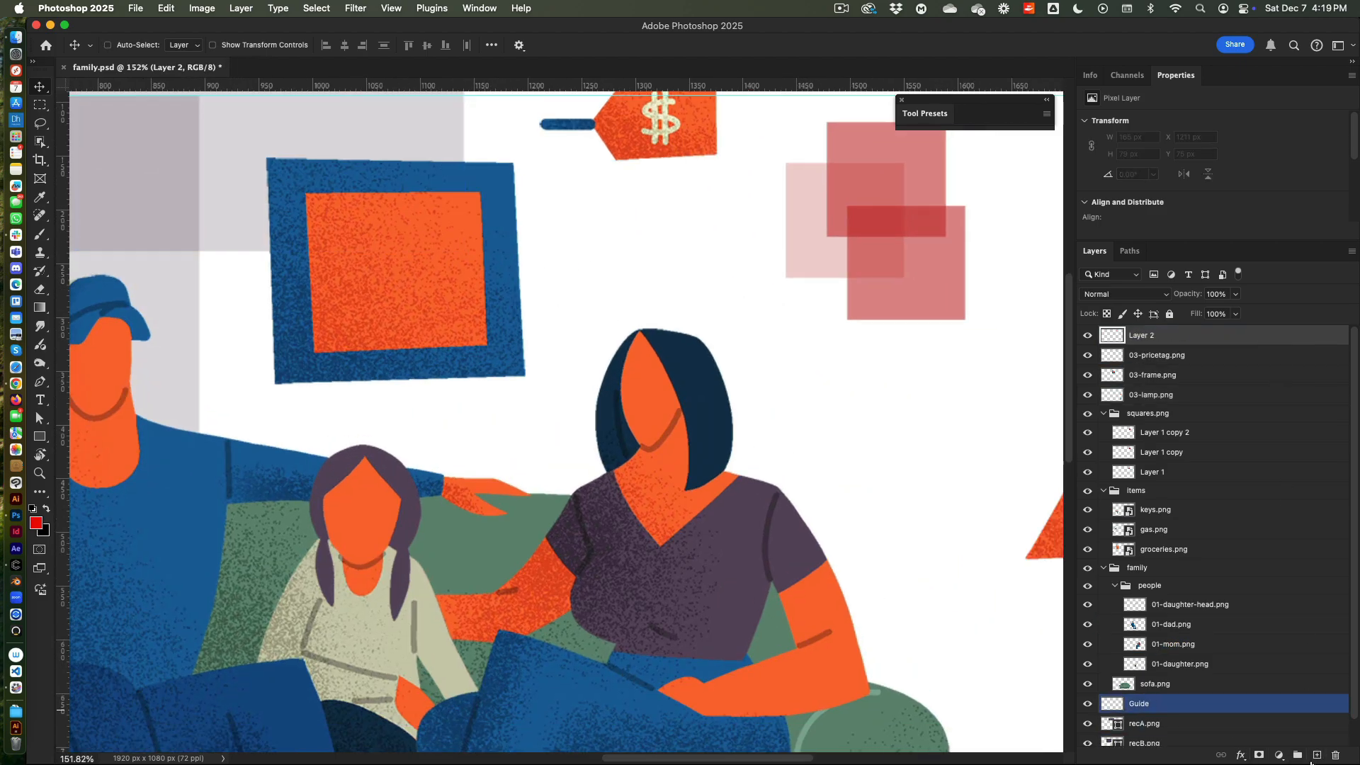
key(super+g)
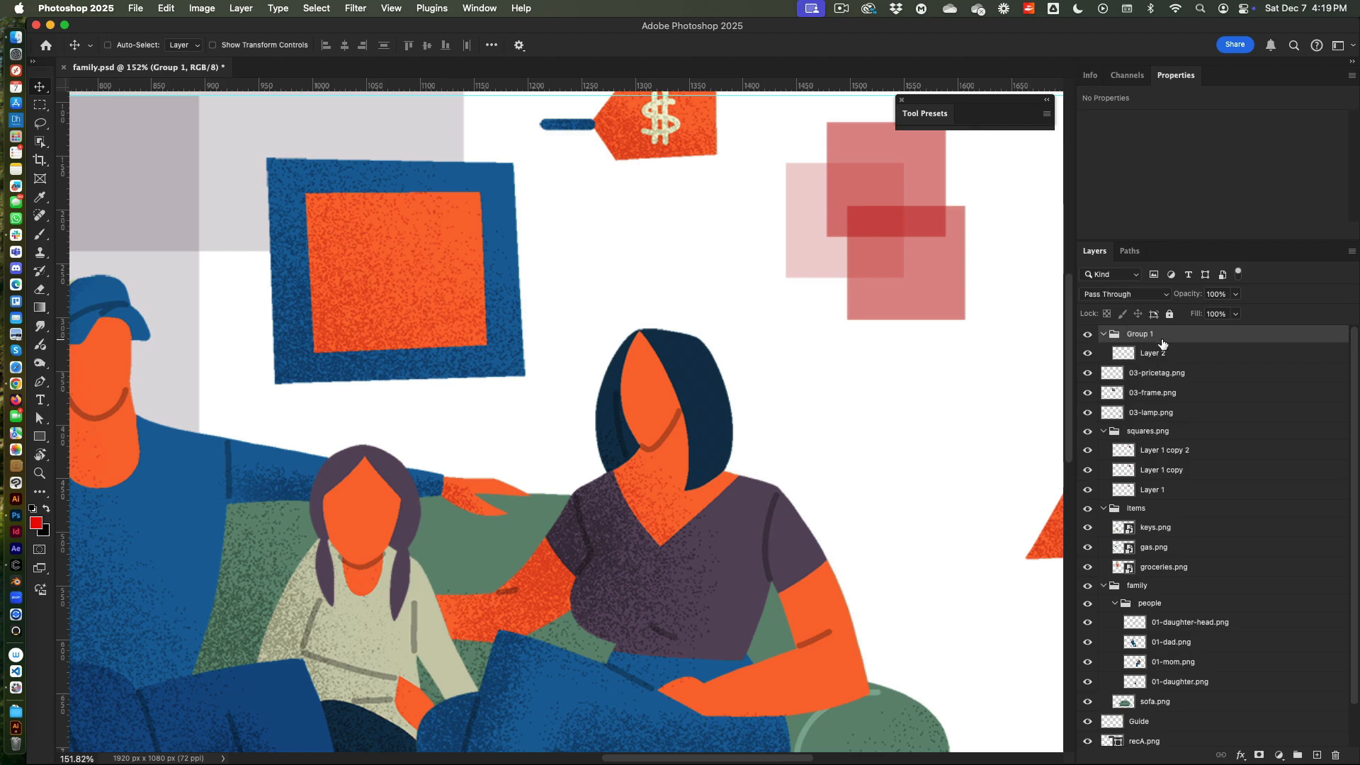
Step: Draw a red flower beside the mother's hair on Layer 2 using the Pen brush preset
key(b)
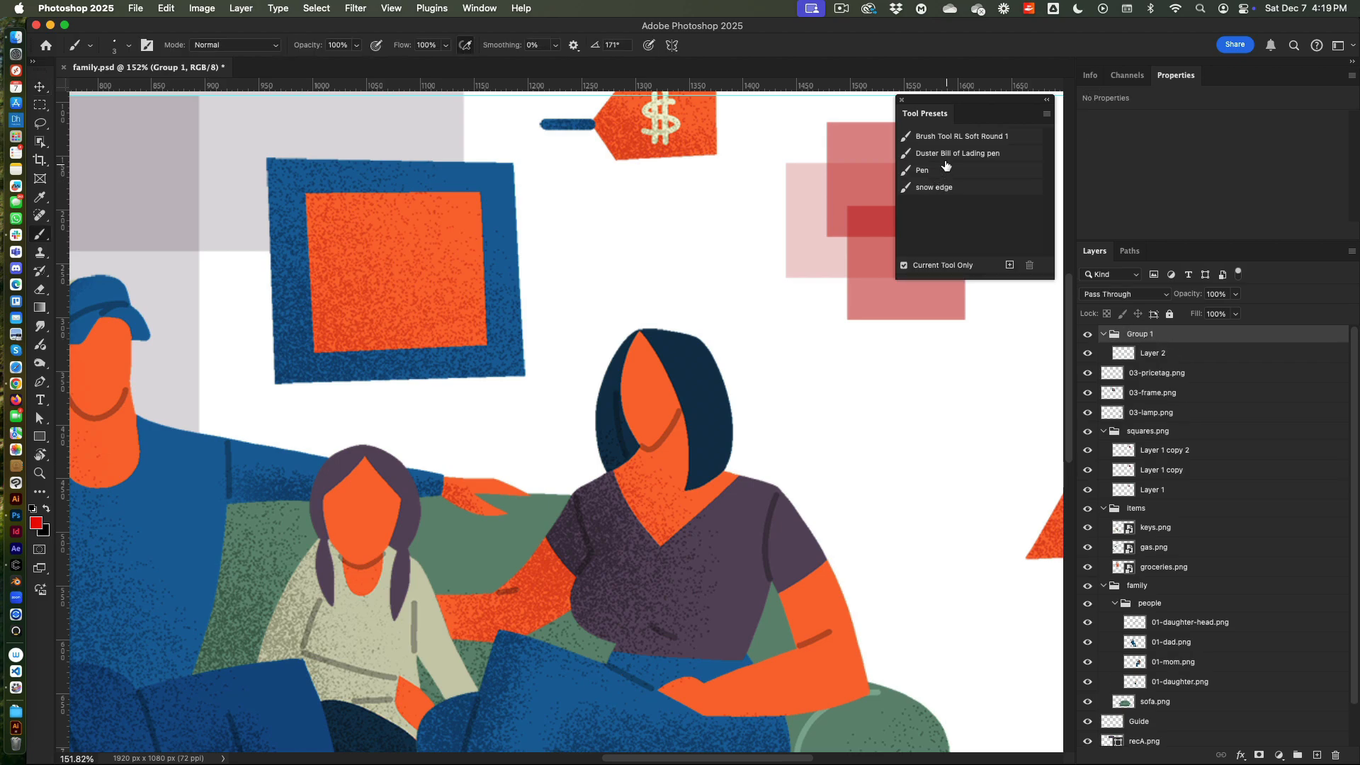
click(944, 170)
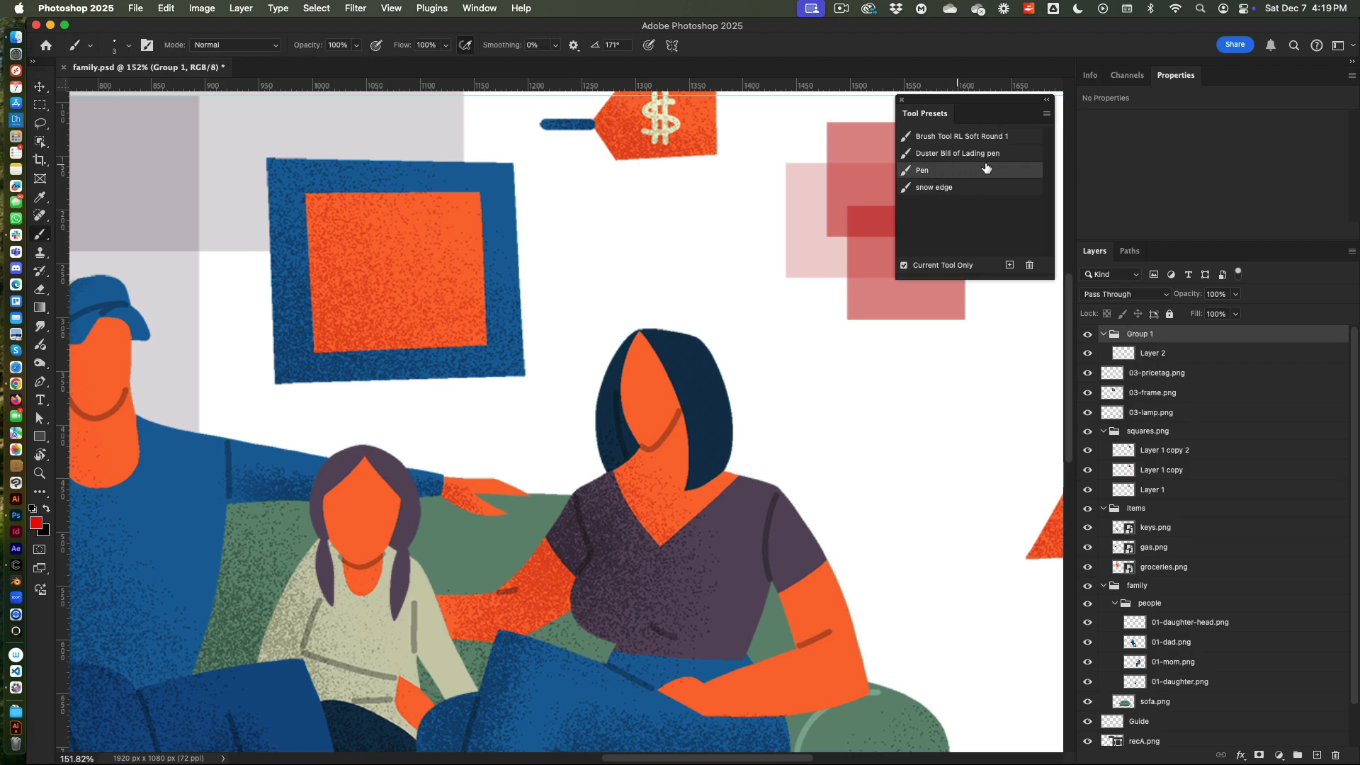
click(1193, 354)
mouse_move(708, 336)
mouse_down()
mouse_move(682, 357)
mouse_move(708, 358)
mouse_move(719, 309)
mouse_move(734, 352)
mouse_up()
Step: Rename the new group flower.png, fit the whole artwork in view, and collapse the group
double_click(1137, 333)
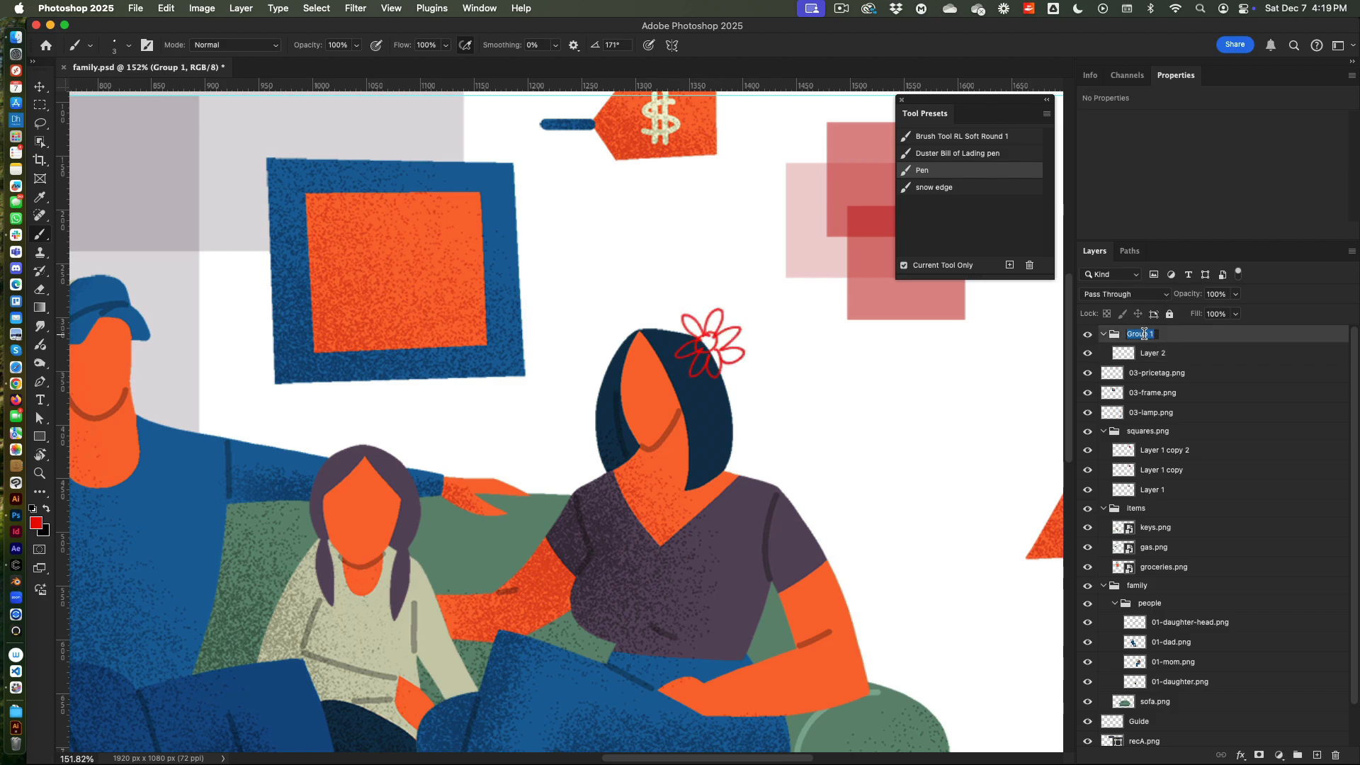
text(flower.png)
key(Return)
key(super+0)
click(1105, 336)
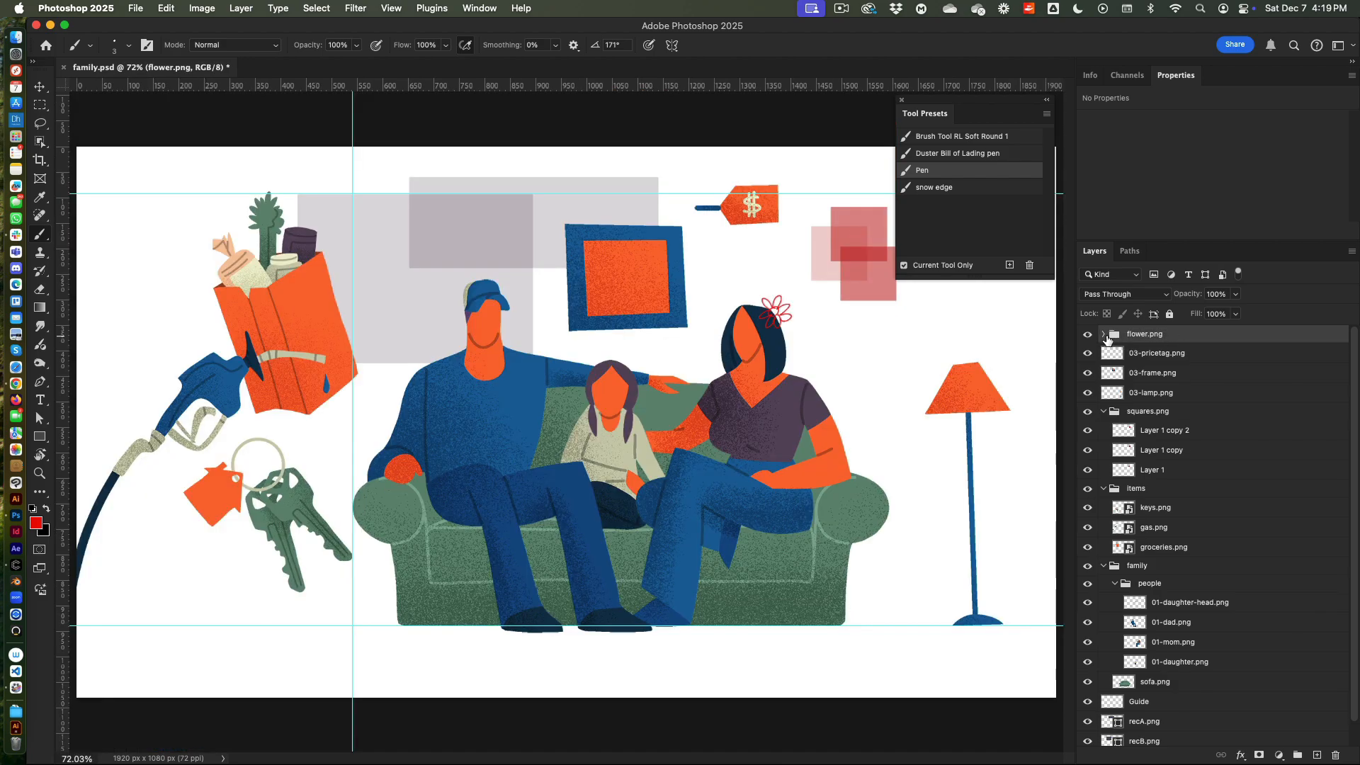
Step: Export only the selected flower.png group as an asset with Export to Cavalry, keeping Full Opacity on
key(super+shift+e)
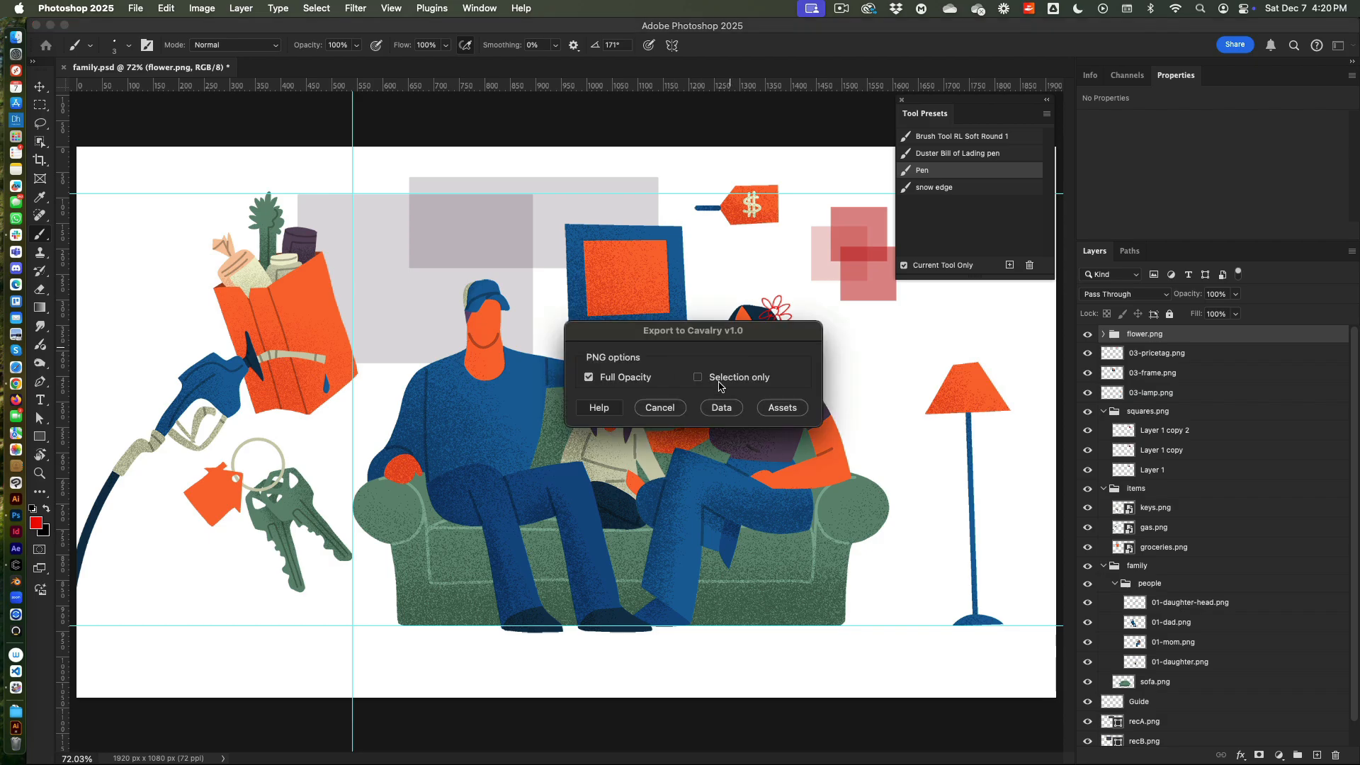
click(728, 382)
click(783, 409)
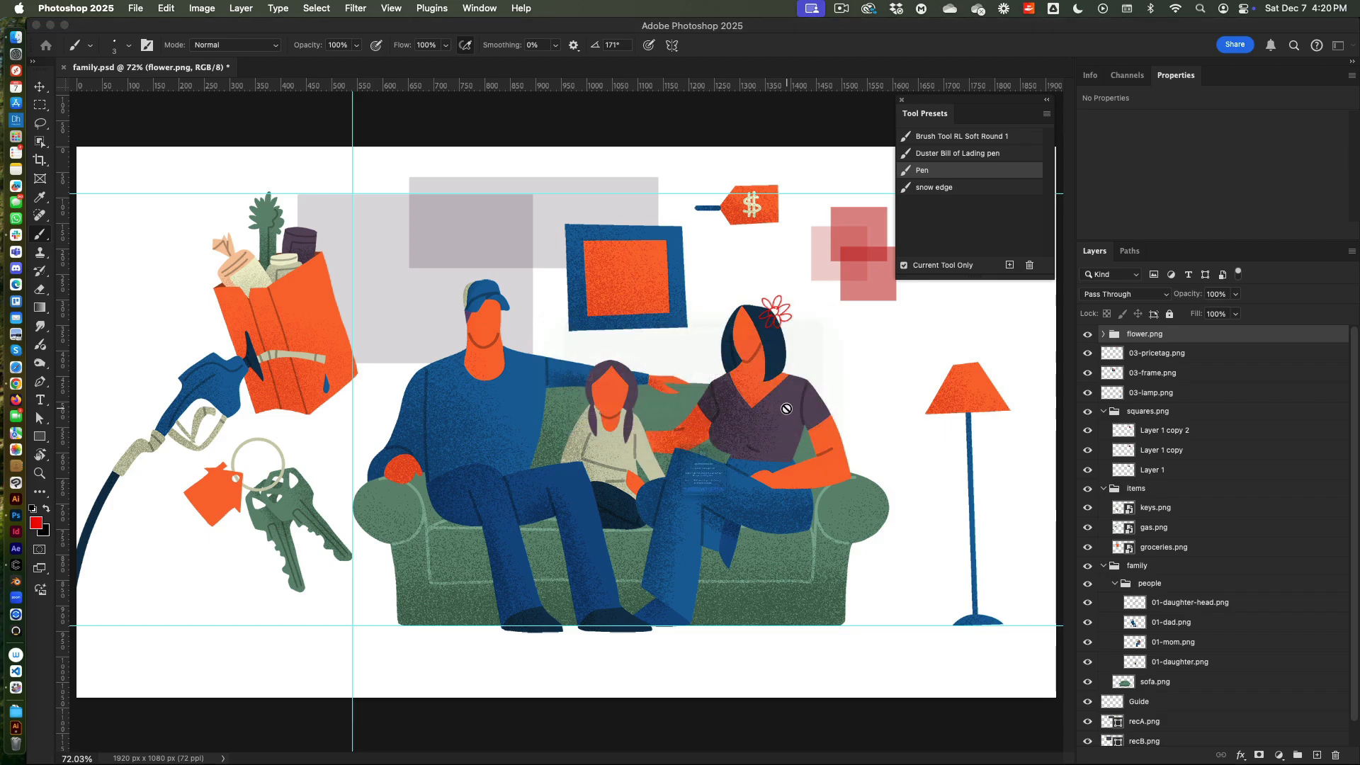
click(733, 551)
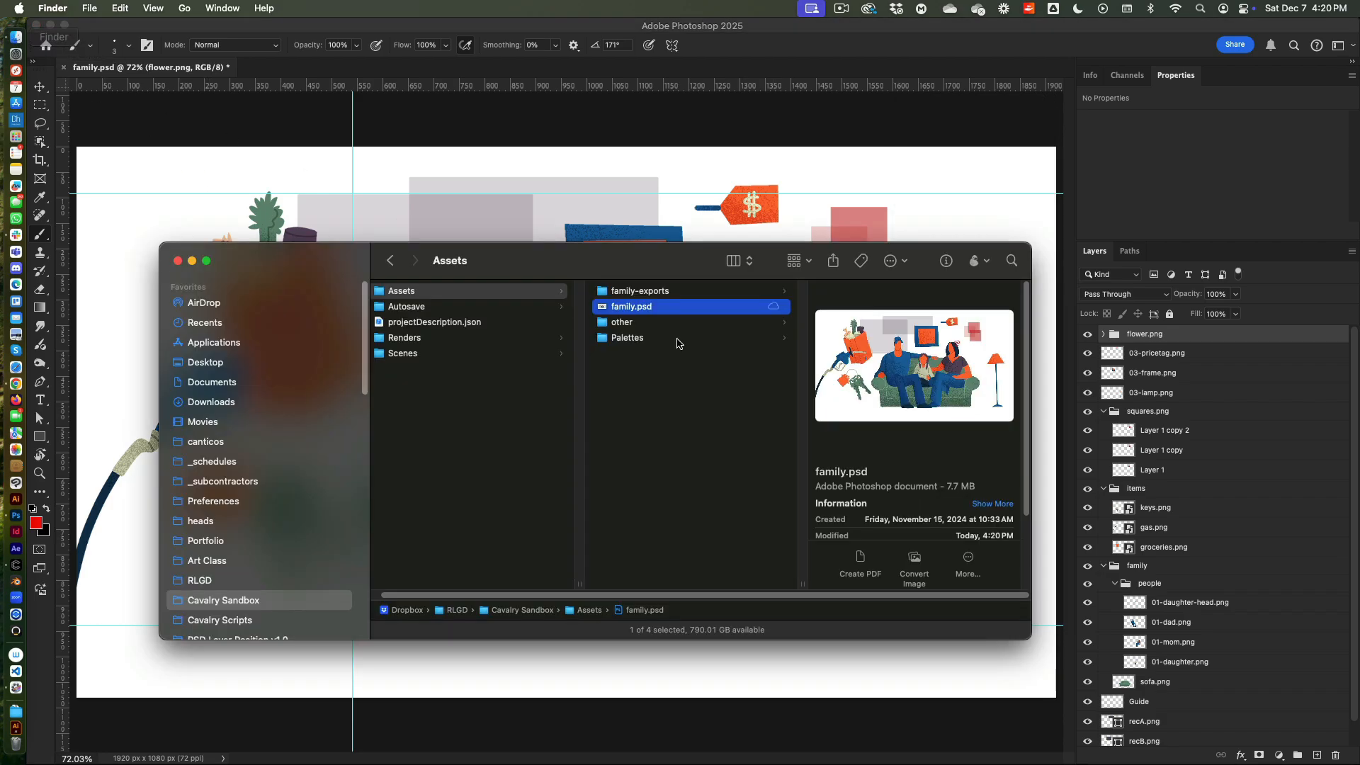
Step: Preview the exported flower.png in the family-exports folder and return to Photoshop
click(684, 291)
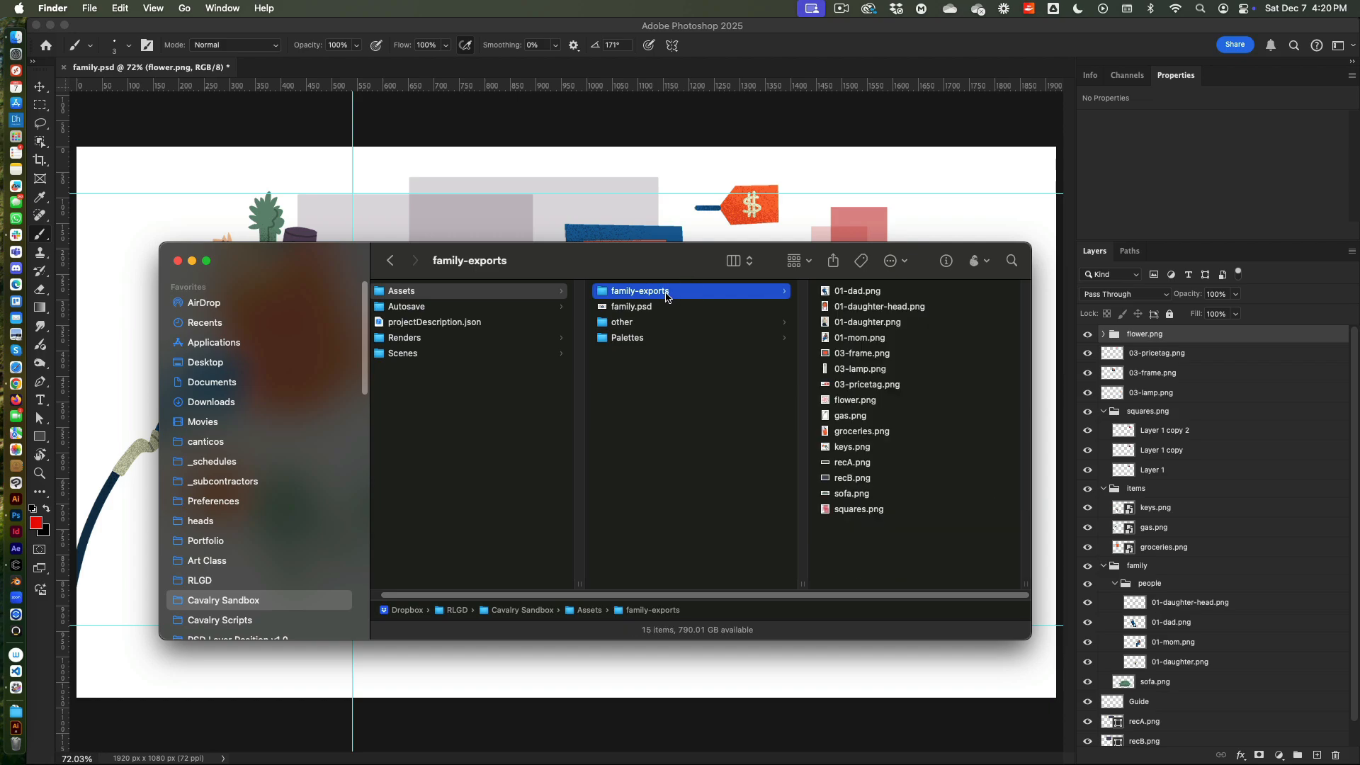
click(899, 400)
key(space)
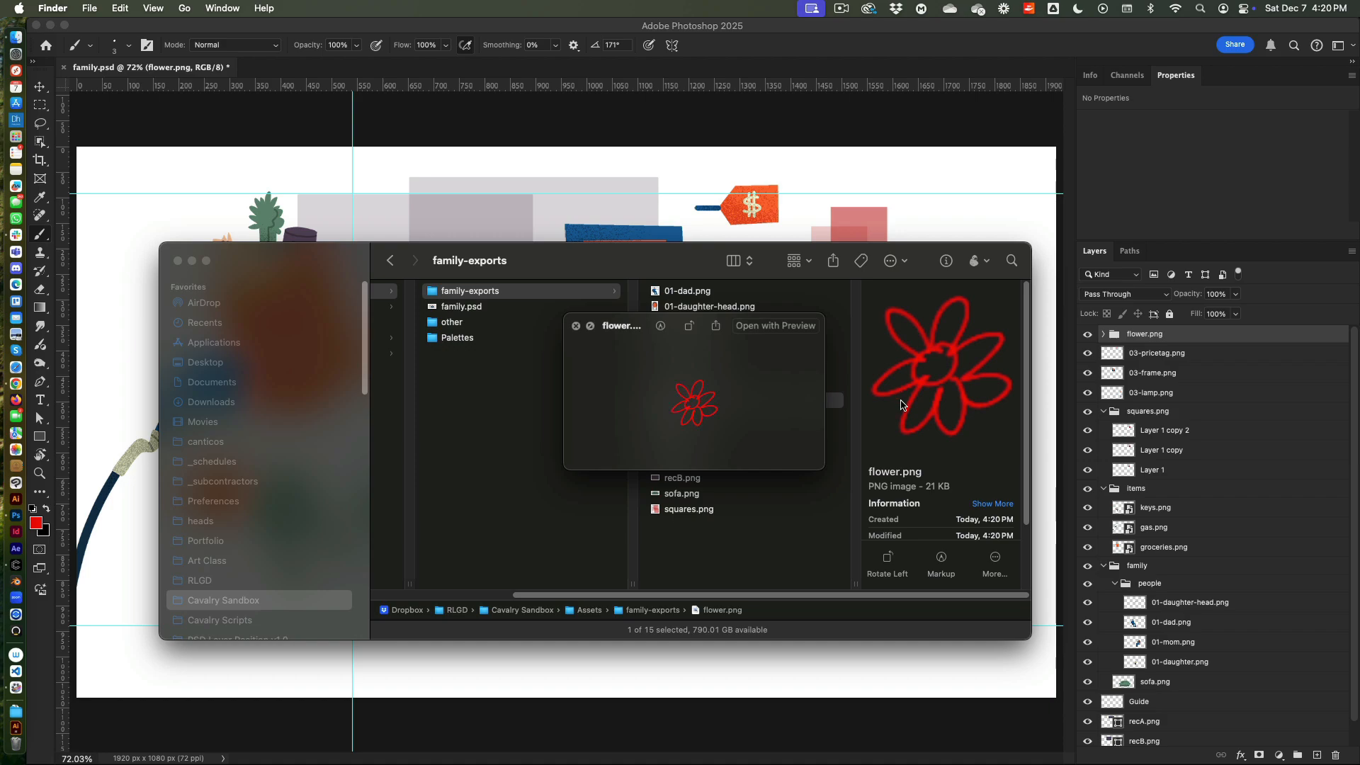
key(space)
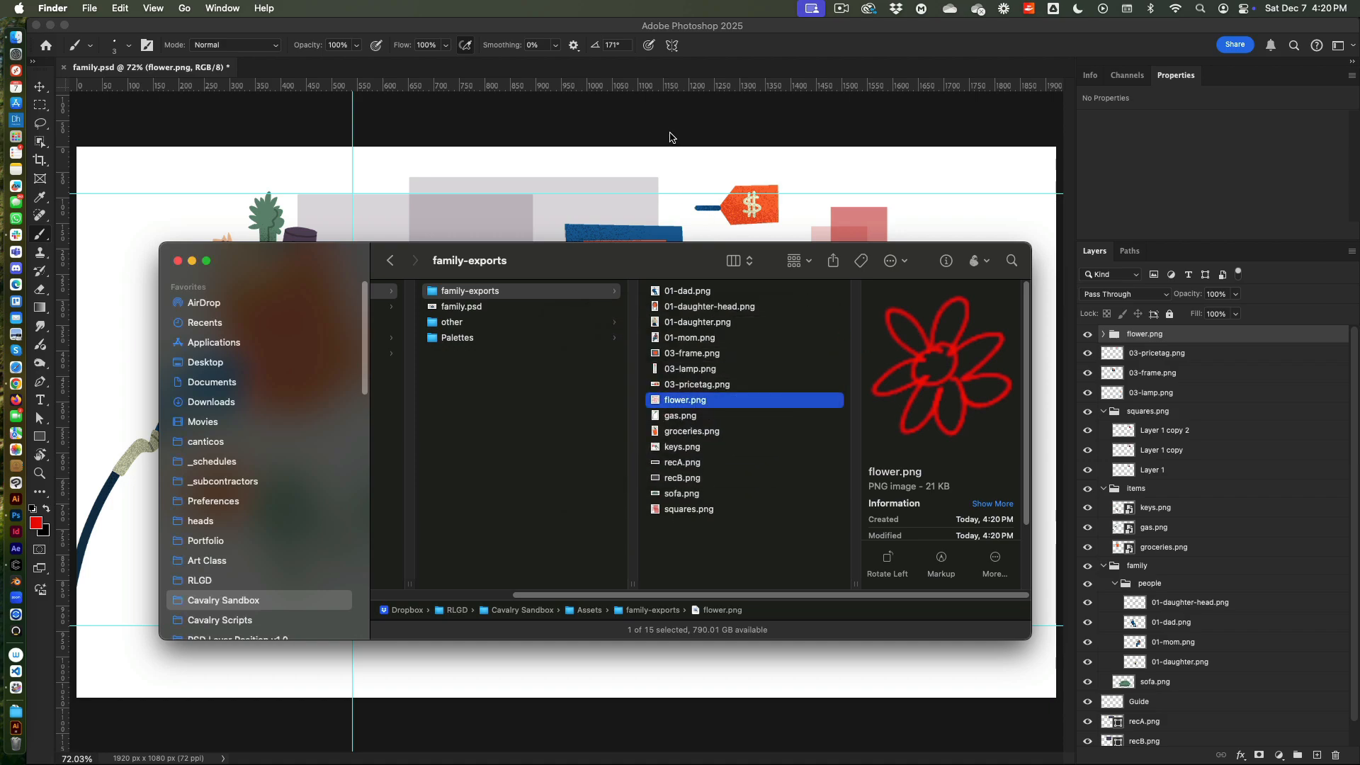
click(671, 136)
Step: Switch to Cavalry, import the flower asset with PSD Asset Import, and select it in the scene
click(16, 565)
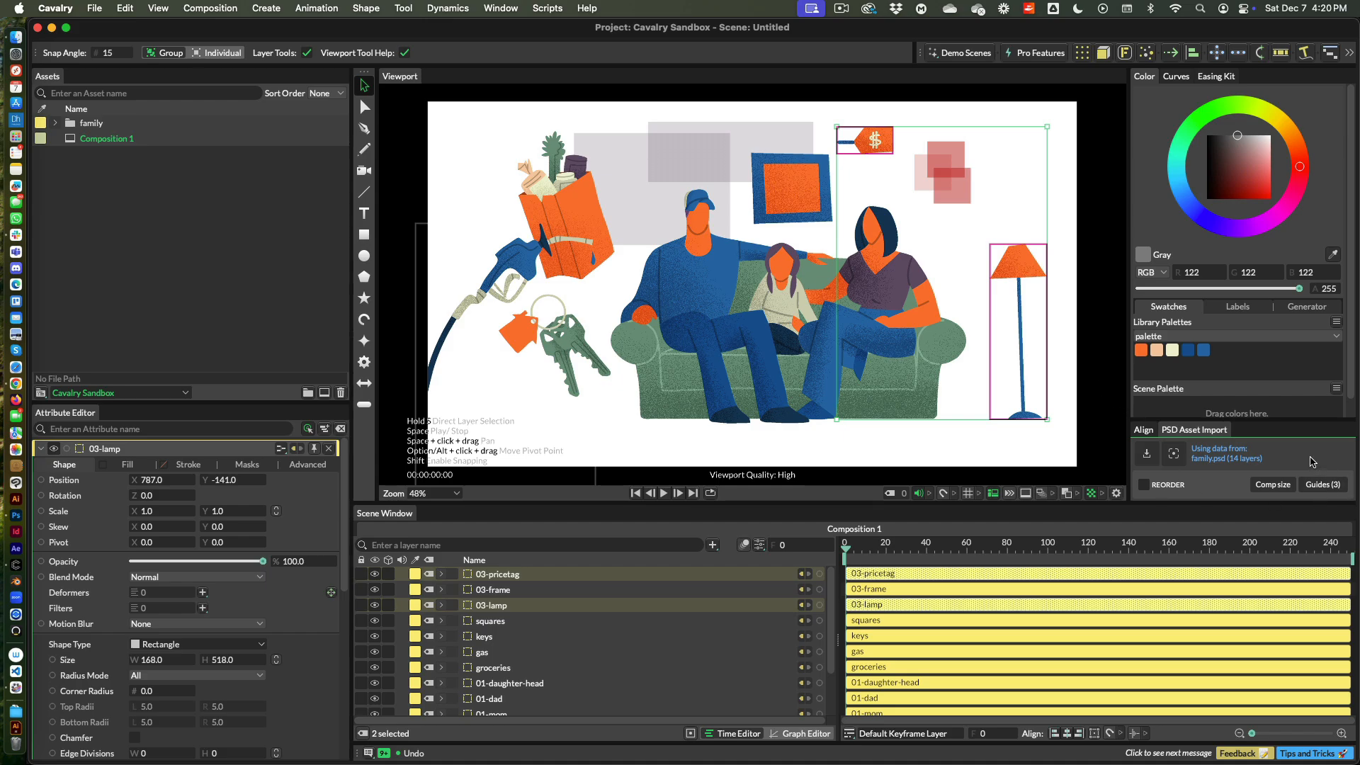
click(1147, 455)
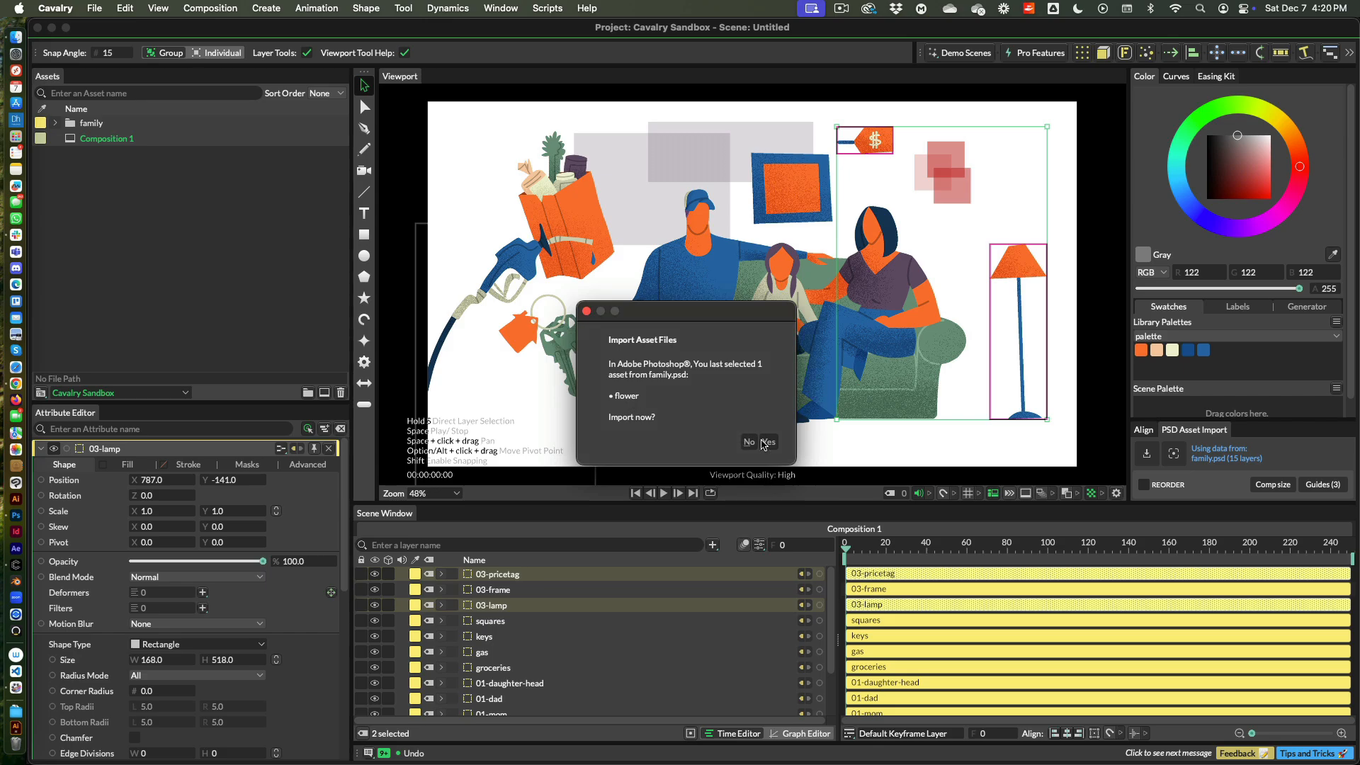
click(769, 442)
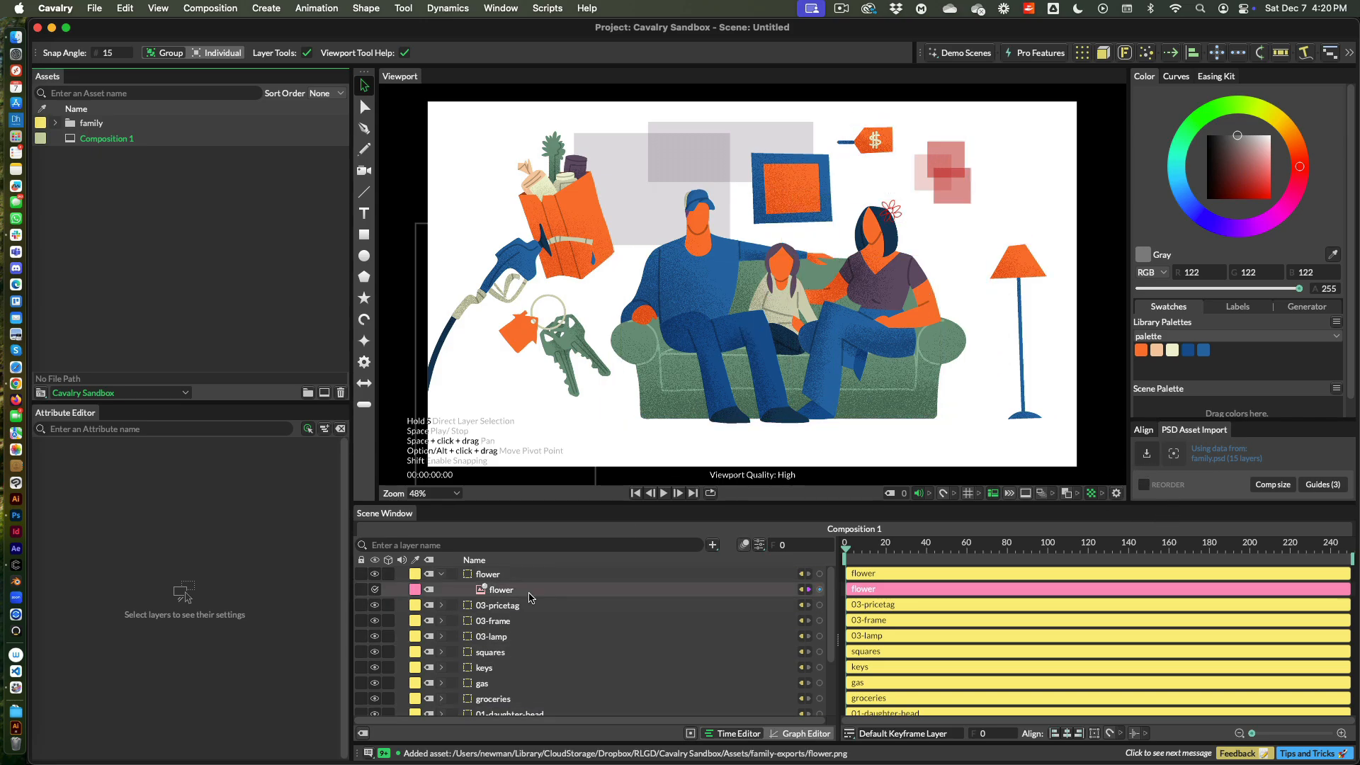
click(502, 589)
Step: Delete all the layers from Composition 1
scroll(511, 680, down, 3)
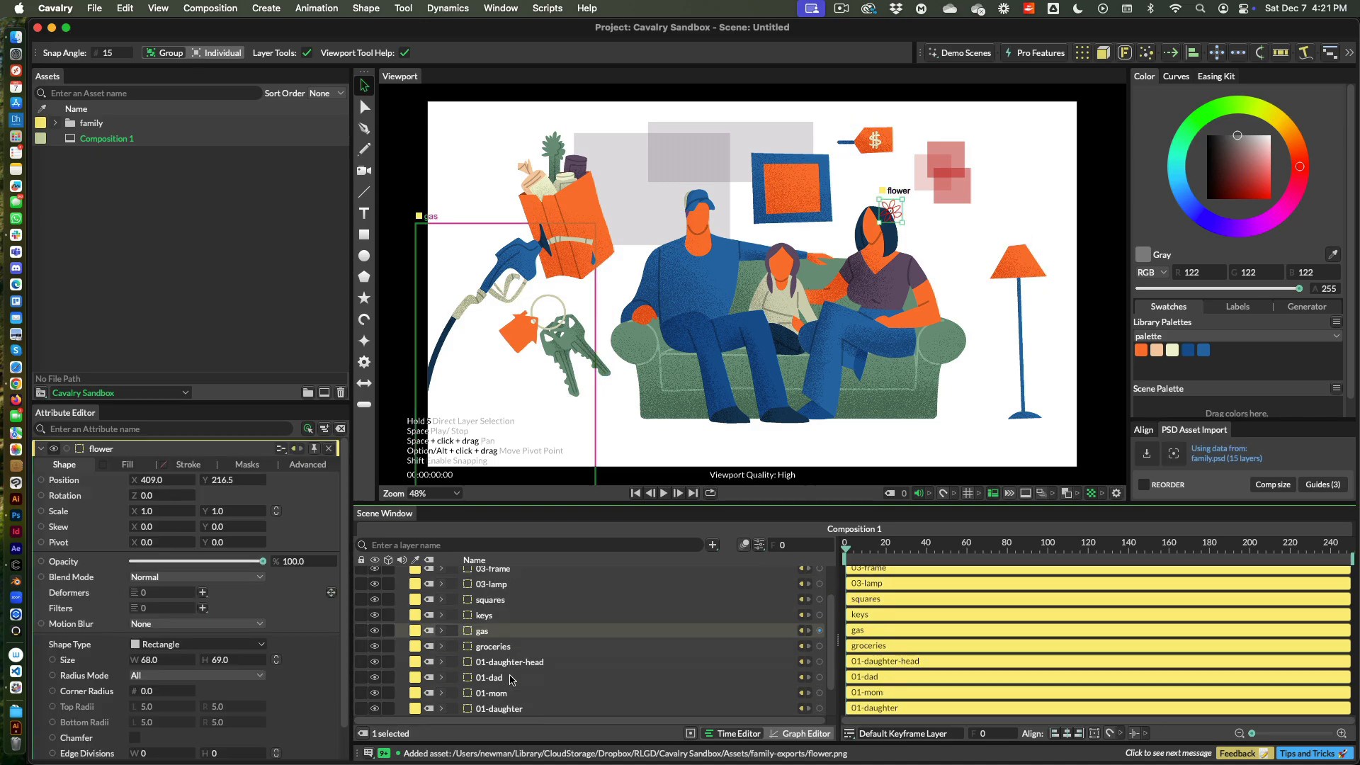
key(super+a)
key(BackSpace)
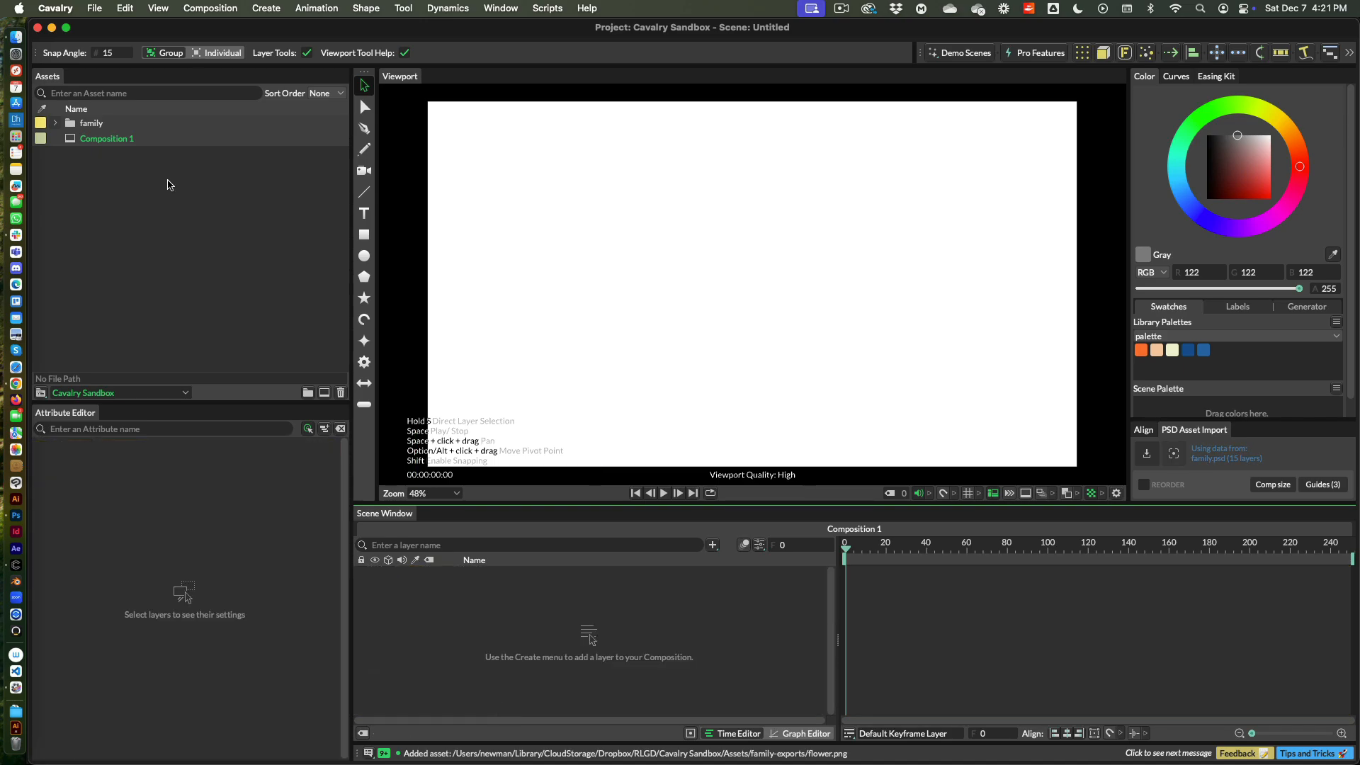
Step: Bring all the PNG files from the family-exports folder in Finder into the composition, and select all the added layers in the viewport
click(16, 37)
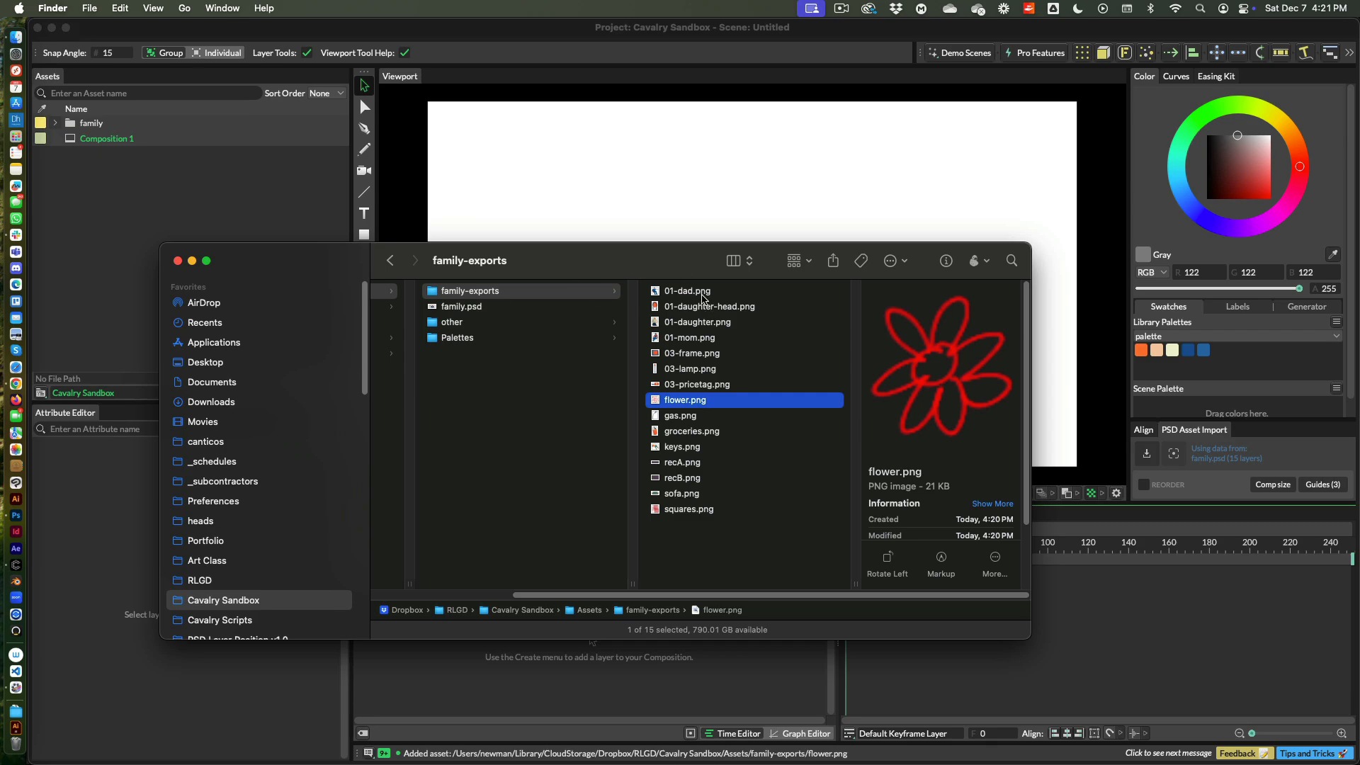
click(703, 297)
shift+click(684, 511)
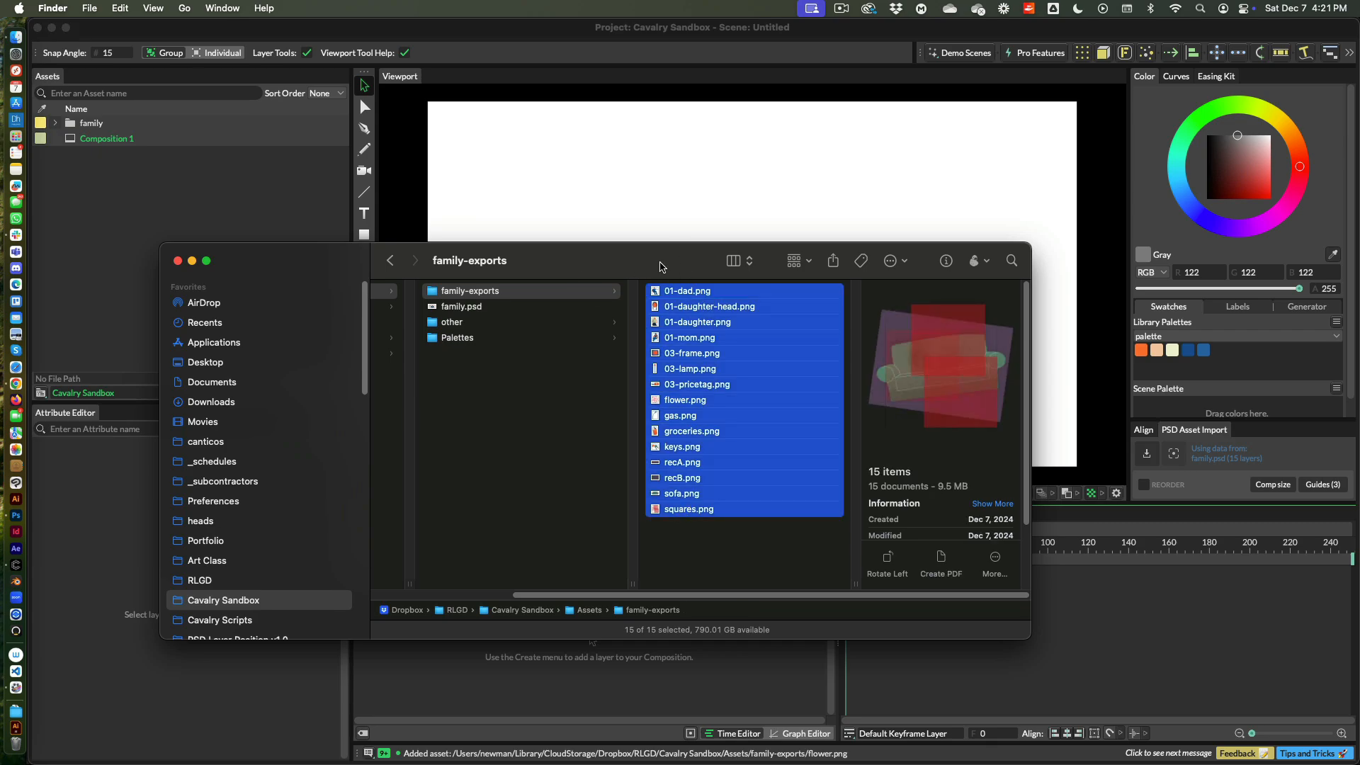
drag(660, 267, 716, 184)
click(849, 130)
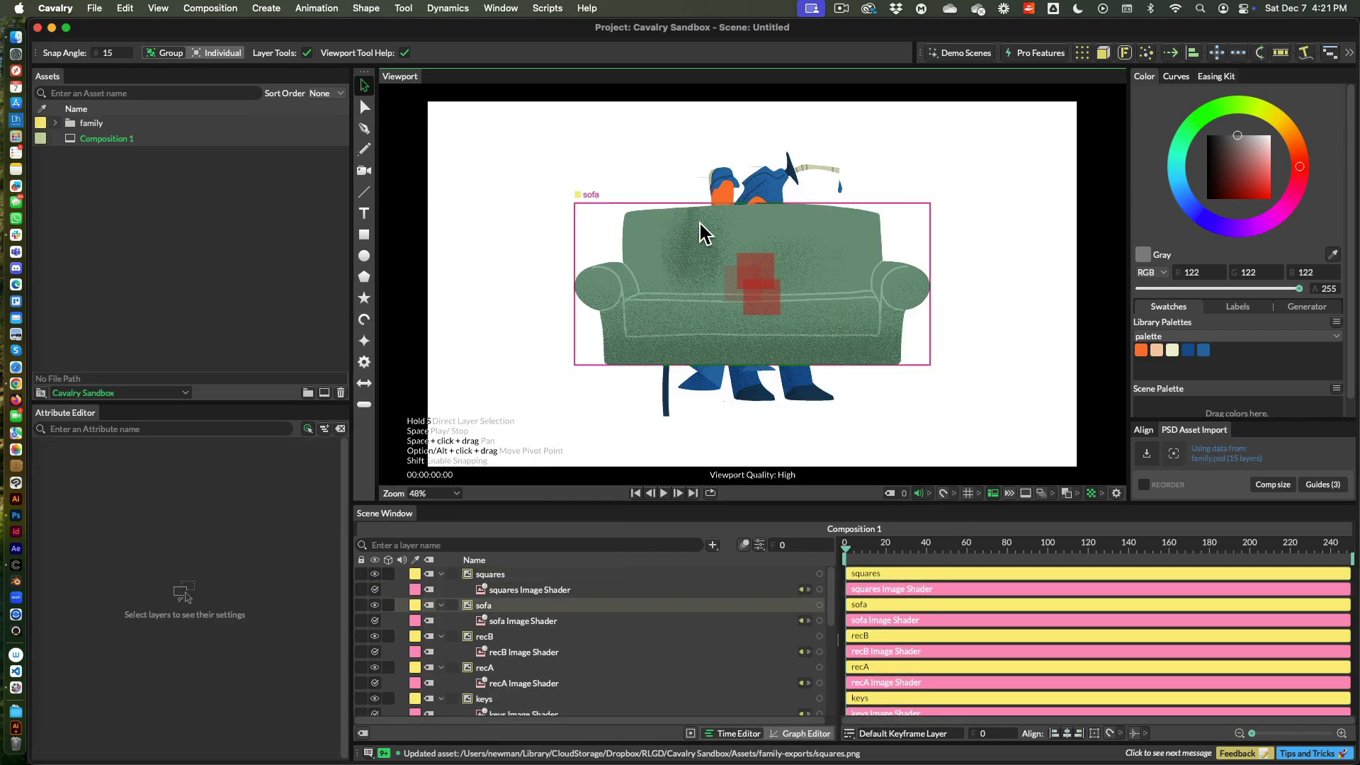
drag(529, 144, 972, 471)
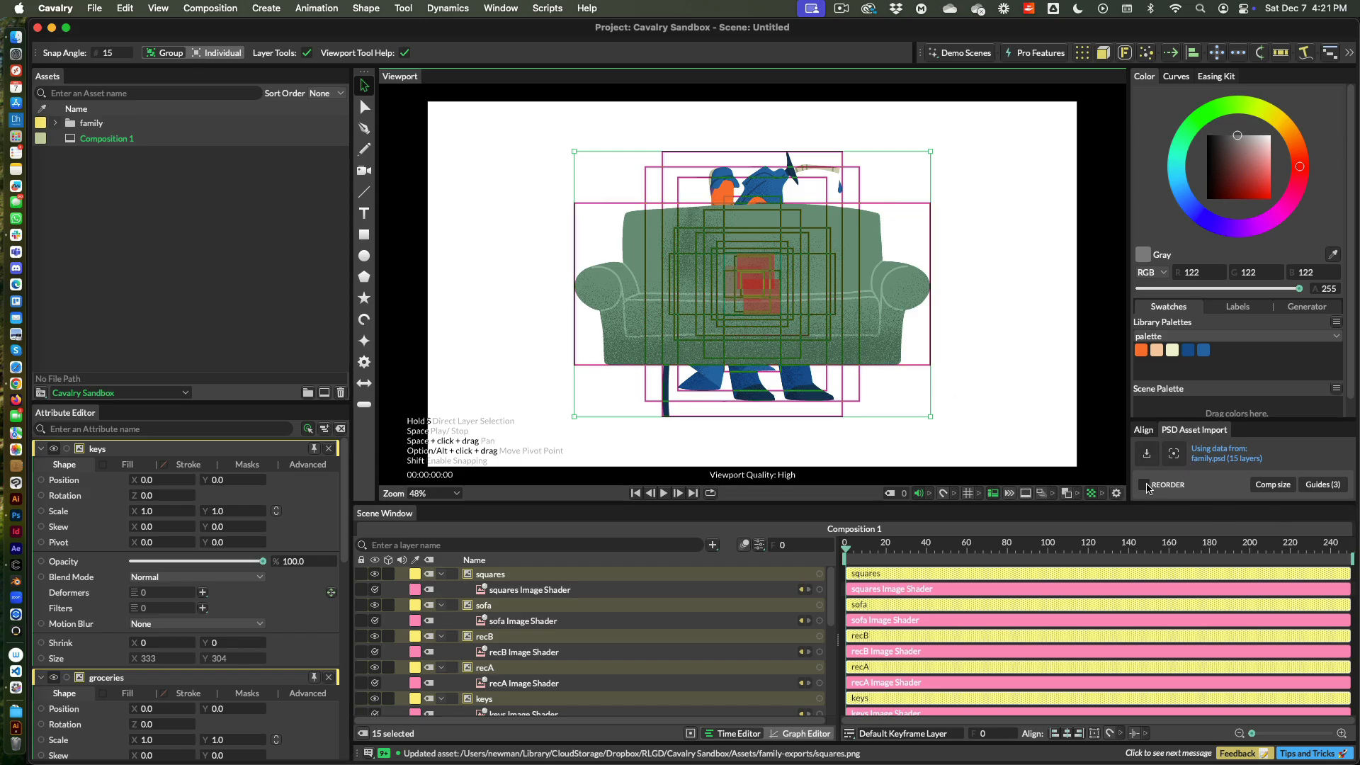
Step: Realign the selected layers to the family.psd position data with layer reordering enabled
click(1144, 485)
click(1173, 454)
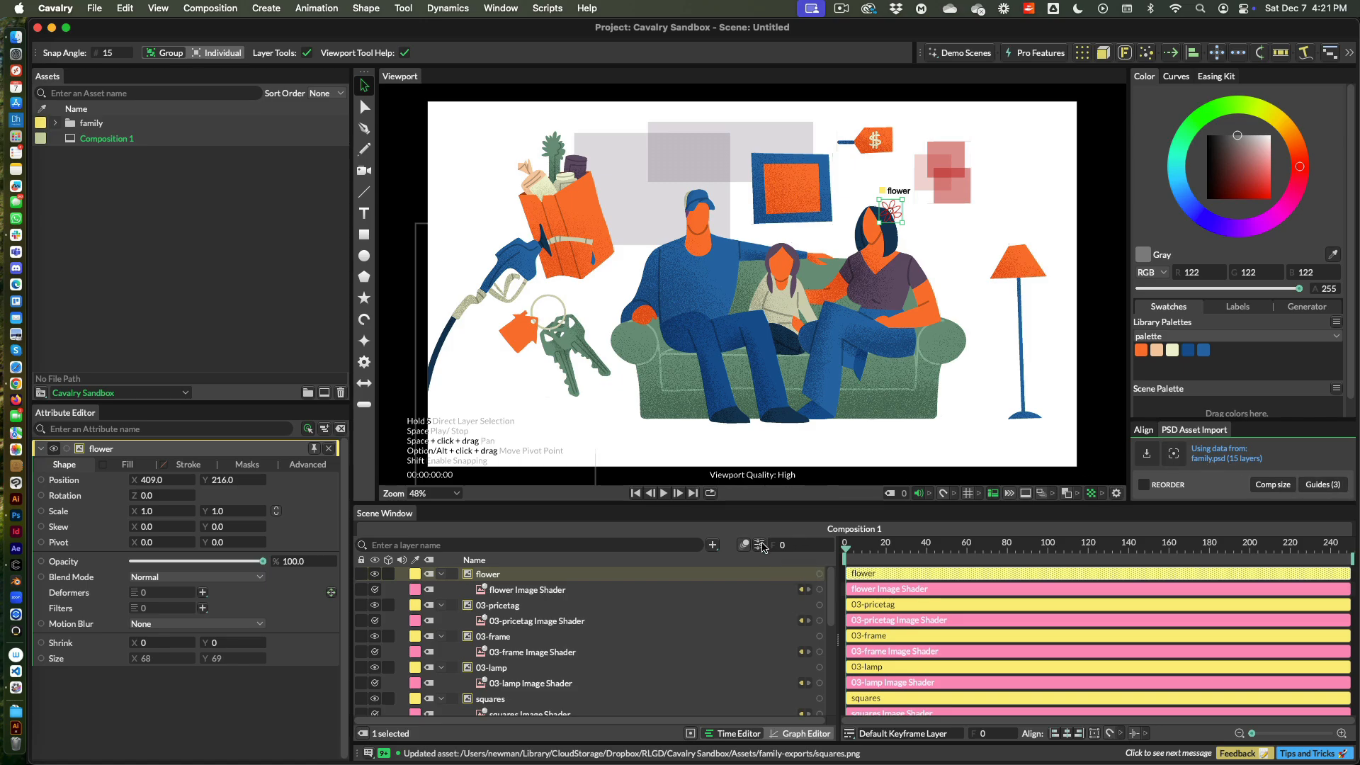
Step: Resize Composition 1 to 1247 × 813, and restore its size to match family.psd with PSD Asset Import
click(759, 544)
drag(748, 303, 453, 303)
drag(827, 305, 640, 304)
click(625, 103)
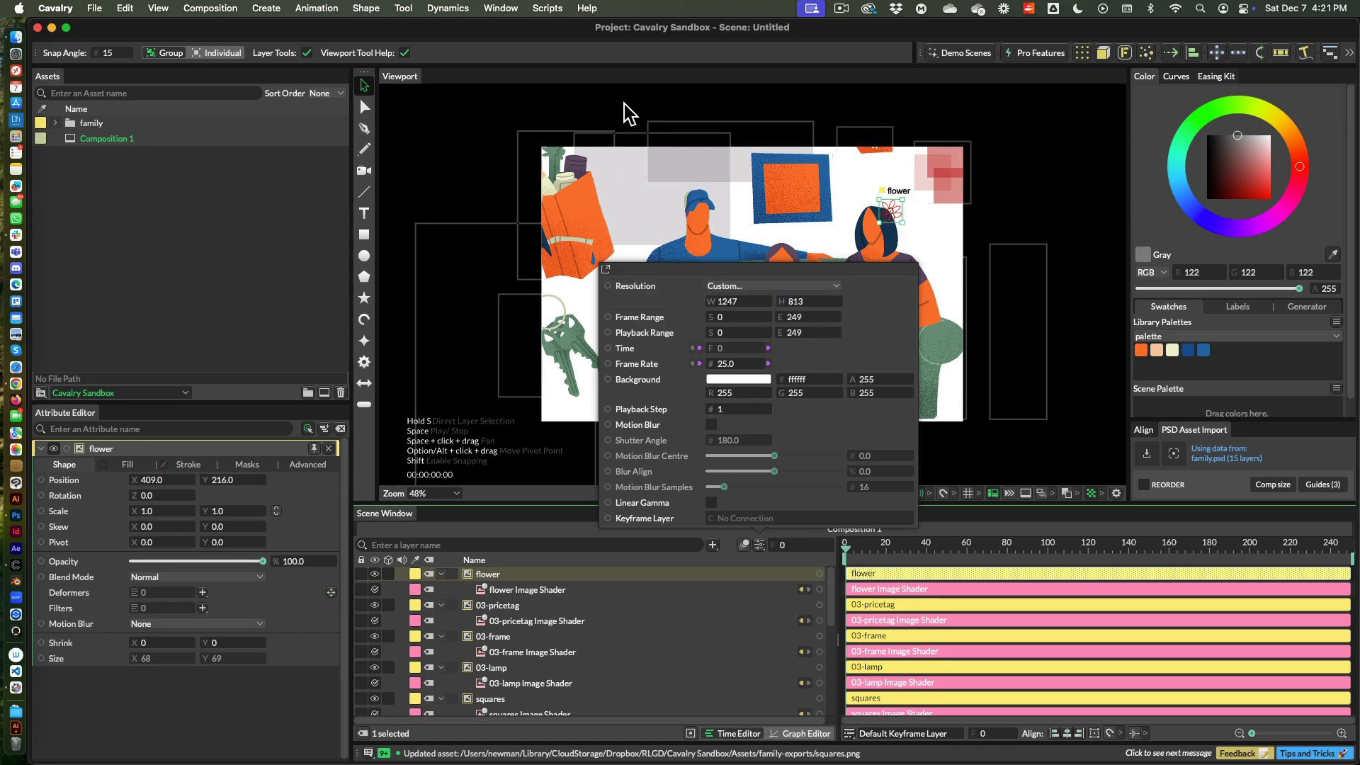
click(1273, 484)
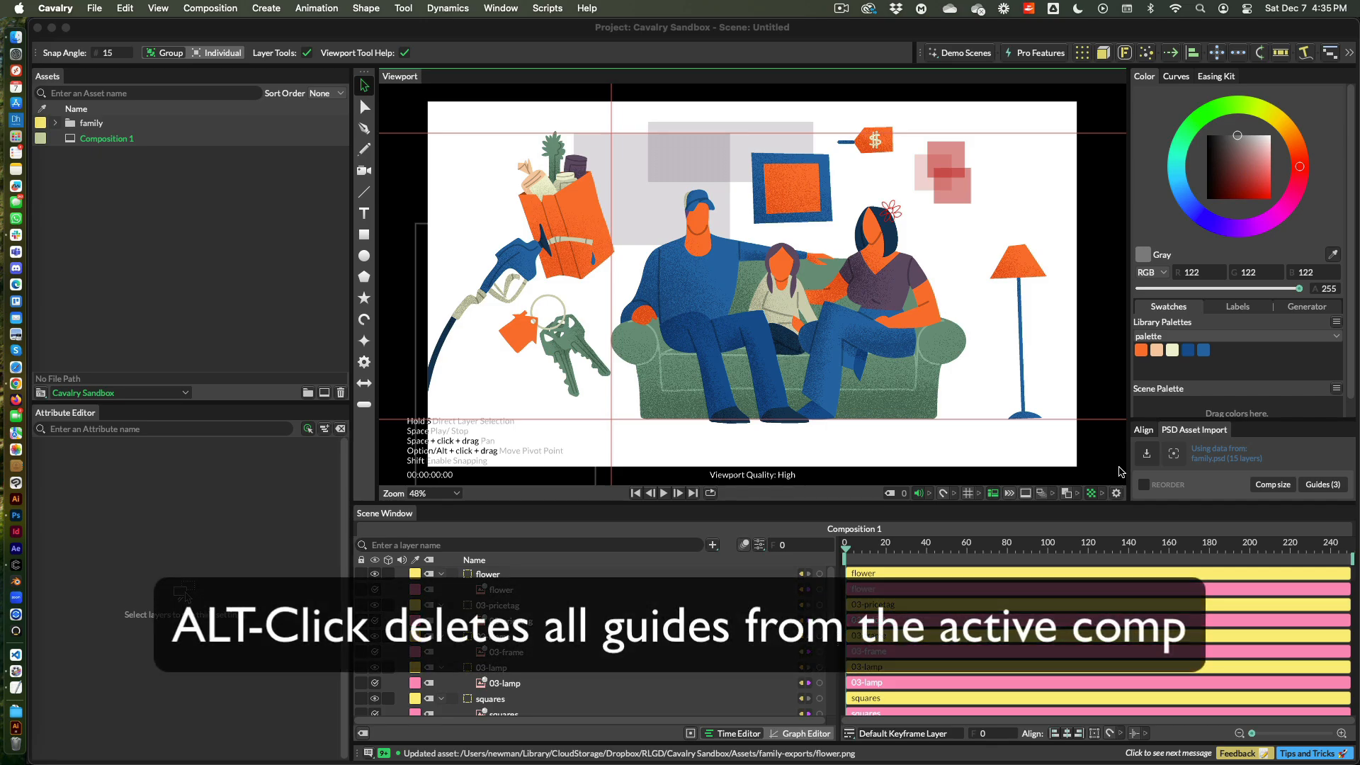
Step: Import the last selected flower asset from family.psd, and delete all the layers from Composition 1
click(1146, 453)
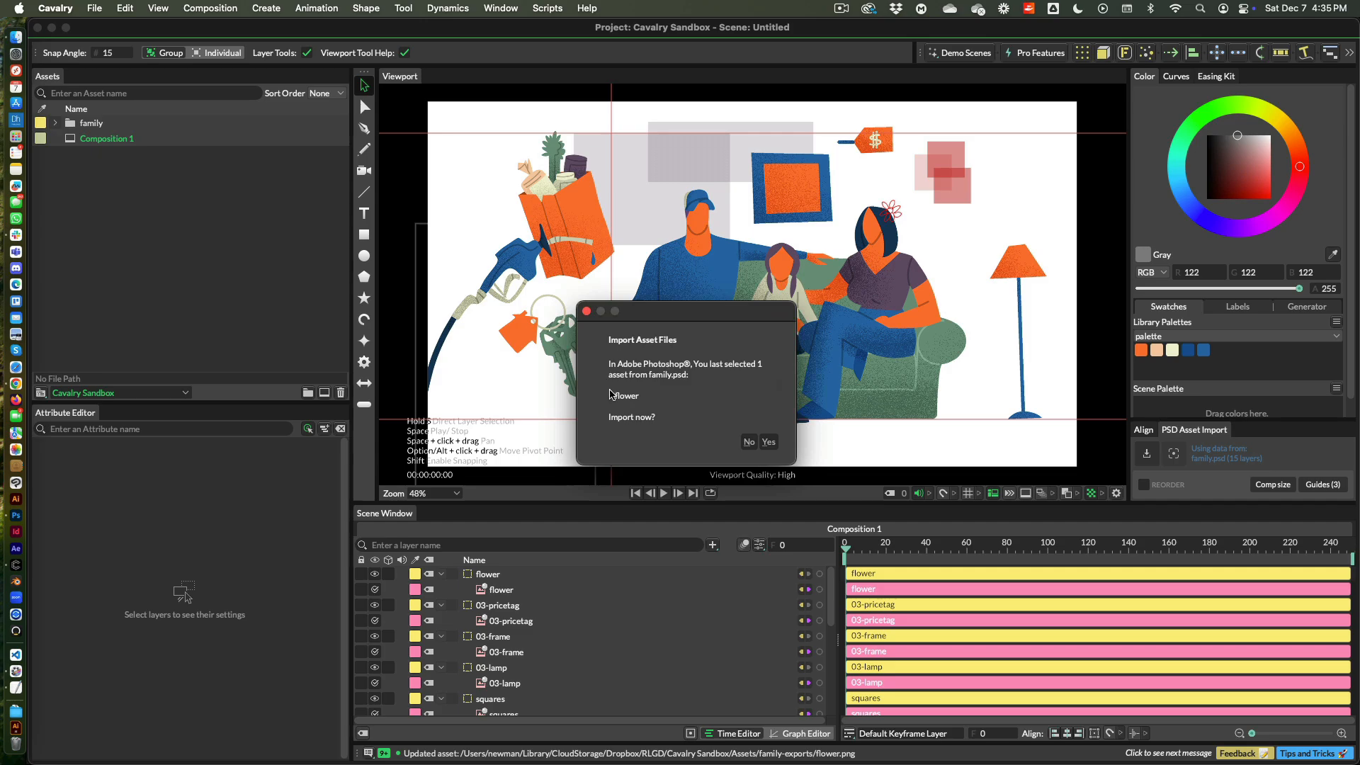
click(767, 442)
click(498, 576)
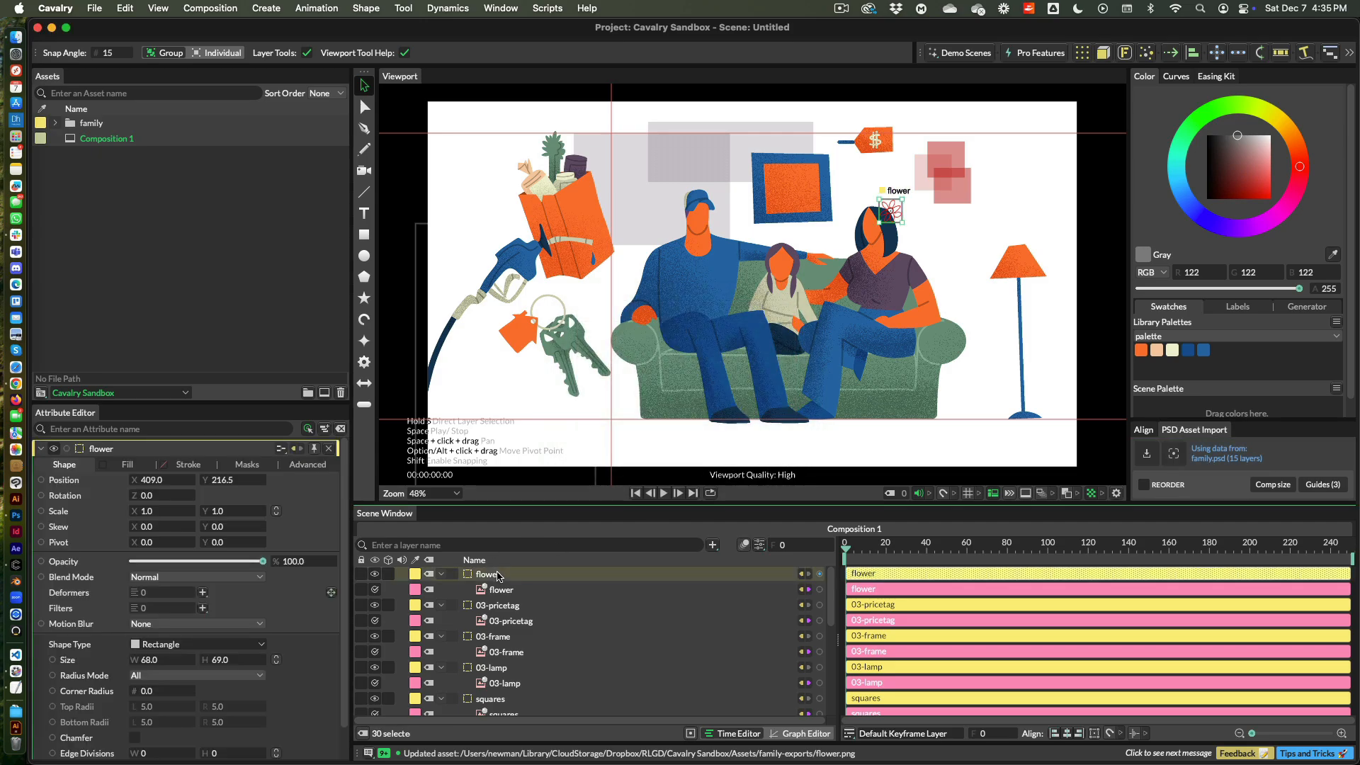
key(Delete)
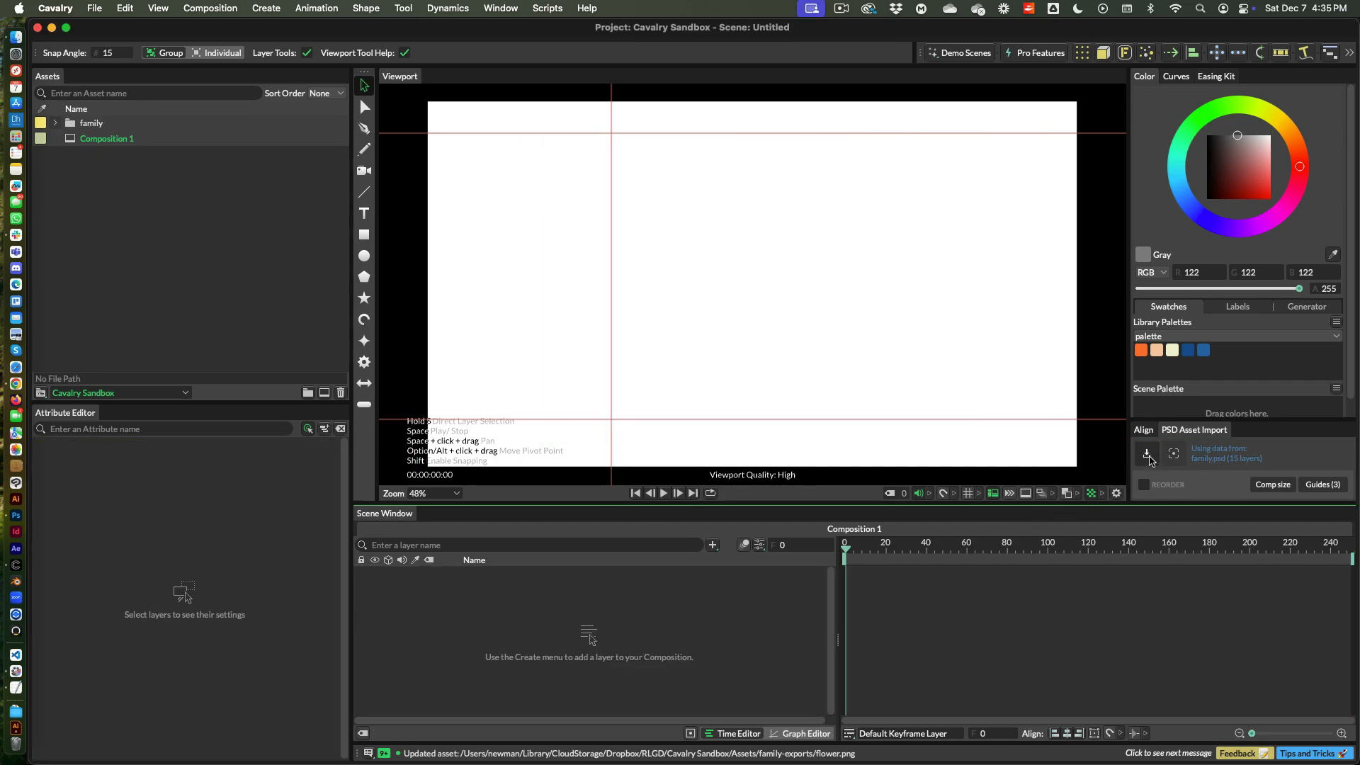
Step: Import all 15 available assets from family.psd into the empty composition, and clear the stored PSD layer position data
click(1147, 456)
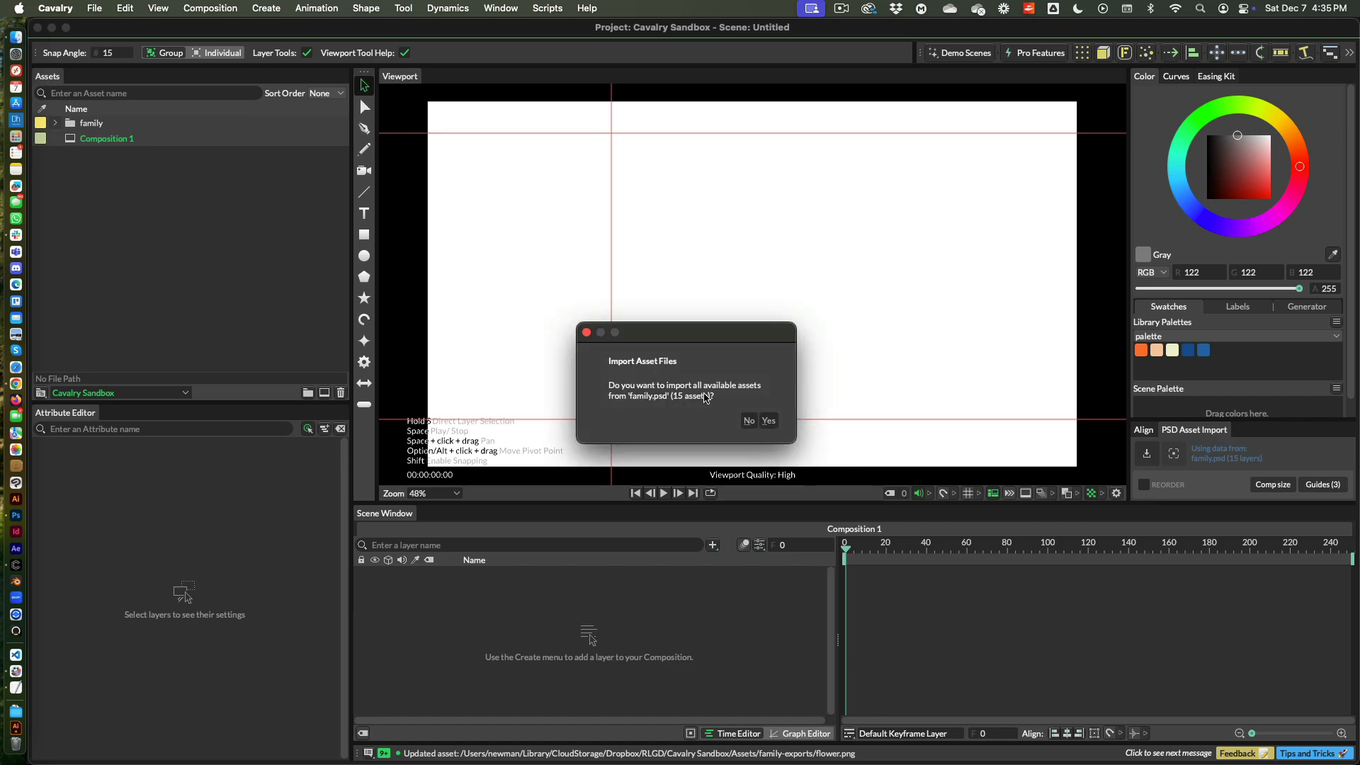
click(769, 421)
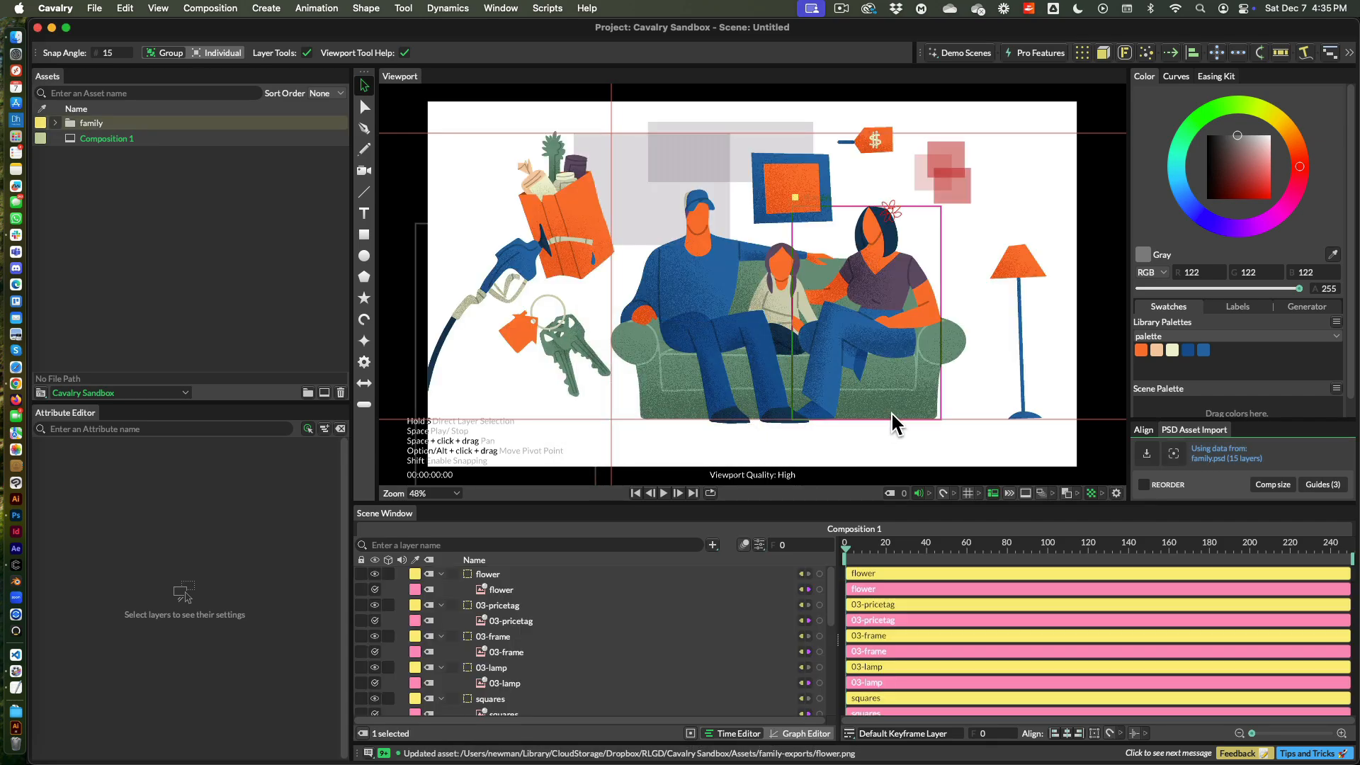
click(892, 413)
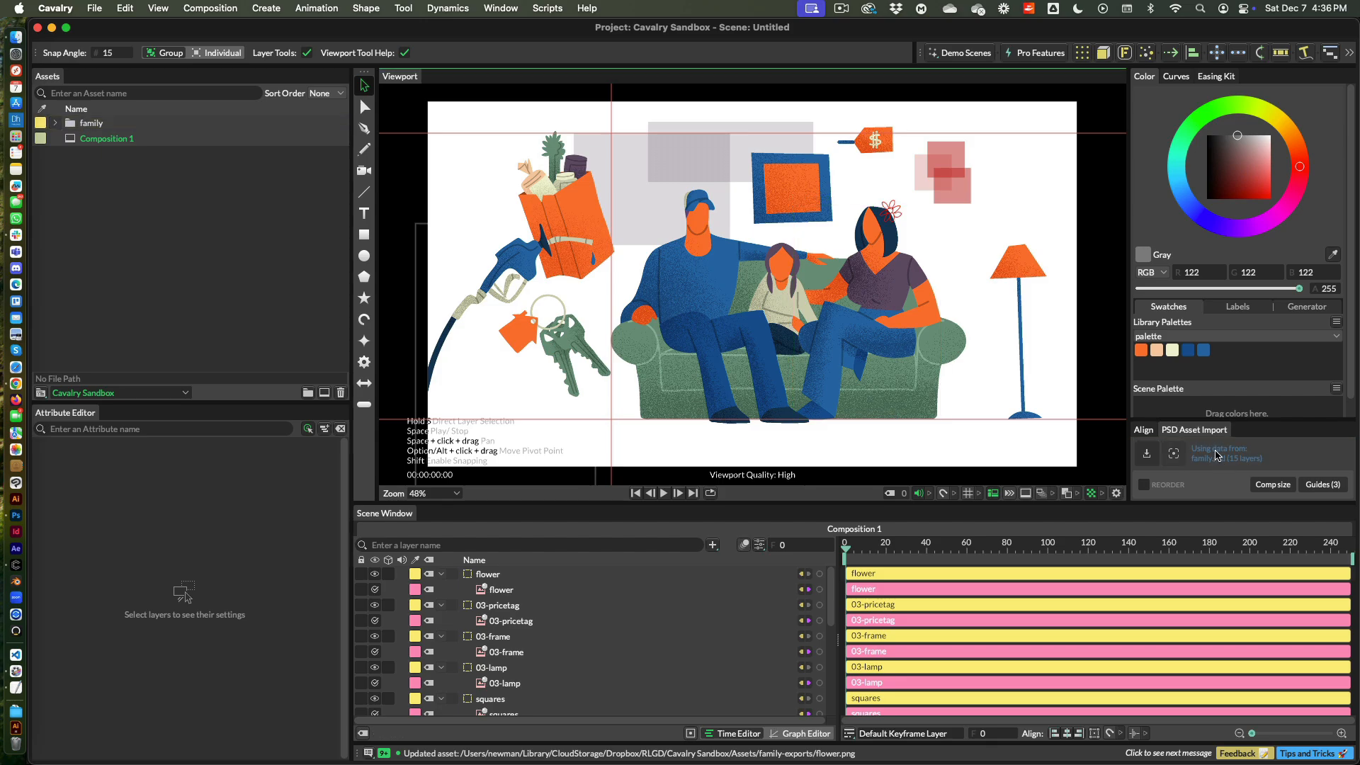
click(1221, 460)
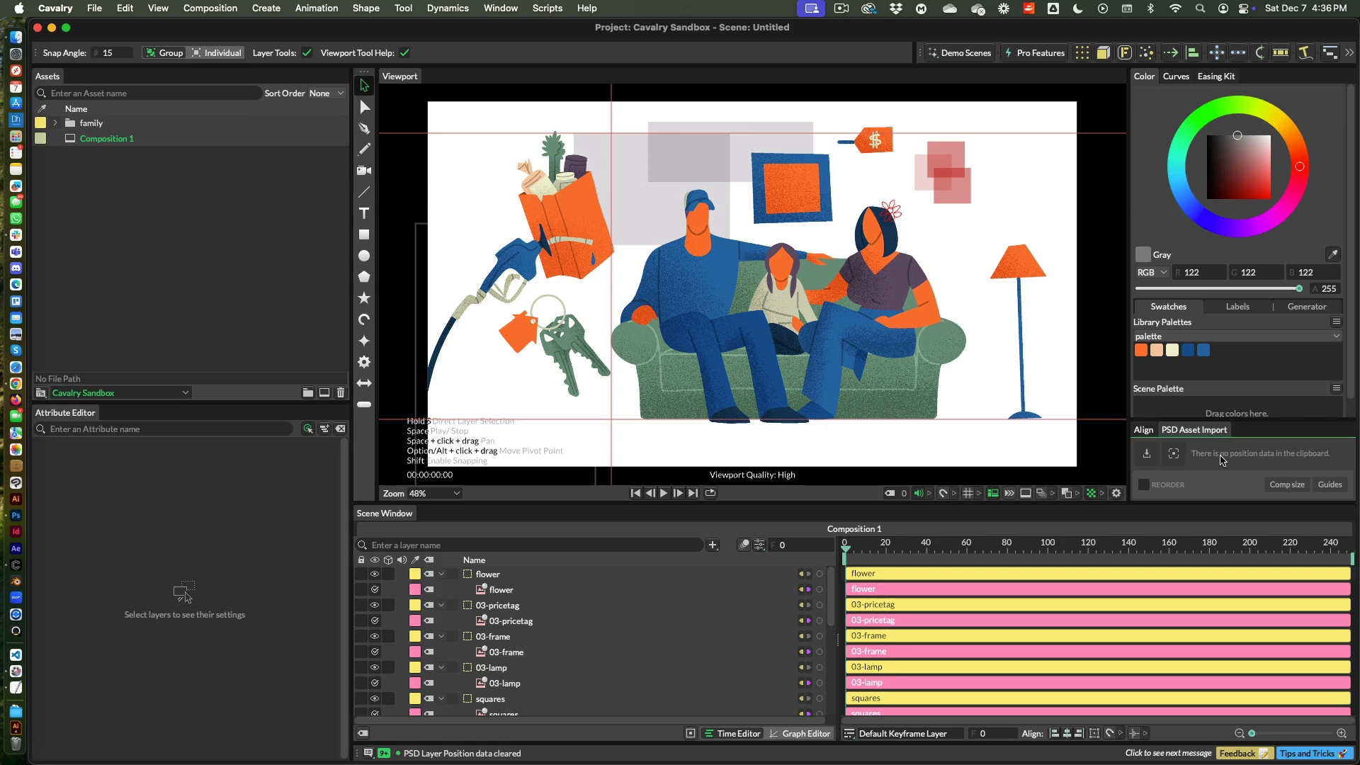